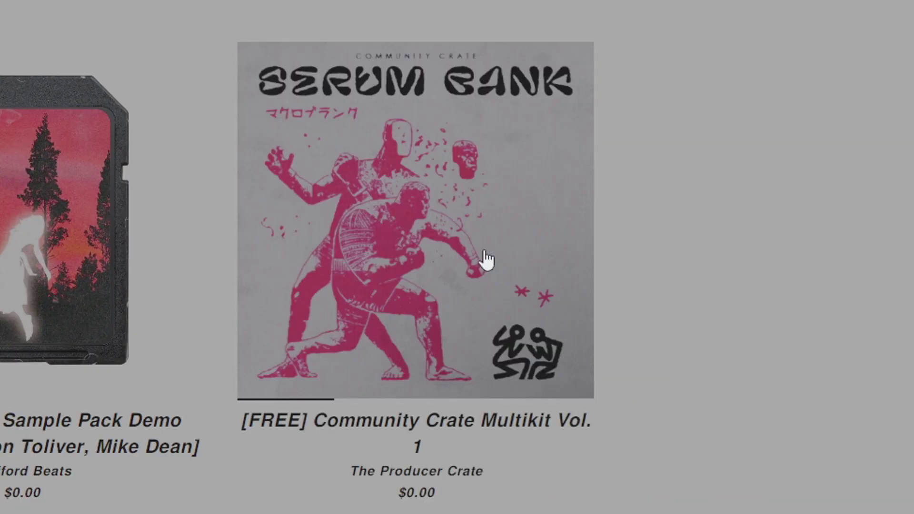
# - Open the free Community Crate Multikit Vol. 1 product page and review its download options and list of contents
pyautogui.click(485, 260)
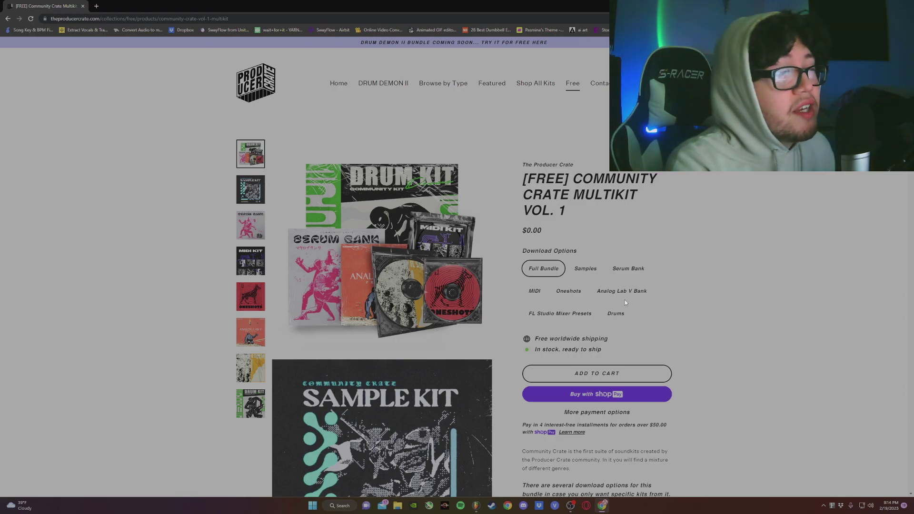
pyautogui.scroll(-1, 655, 224)
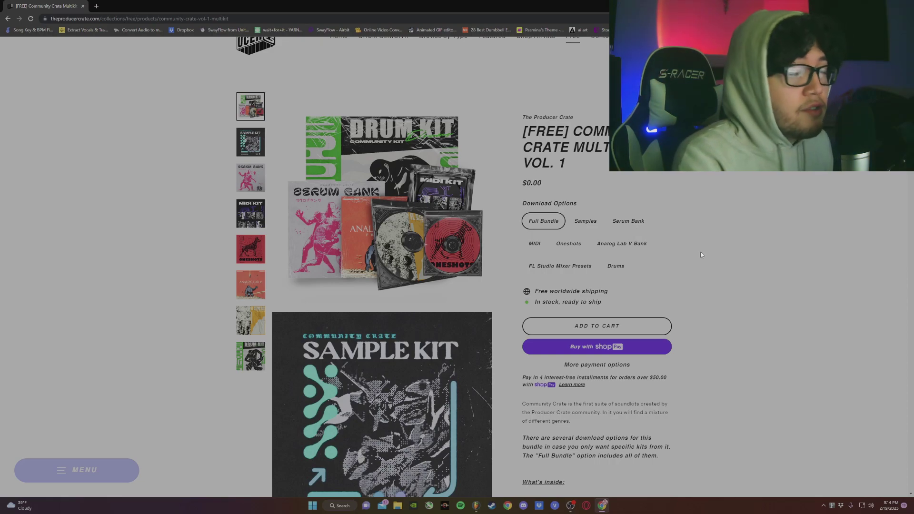
pyautogui.scroll(-7, 667, 214)
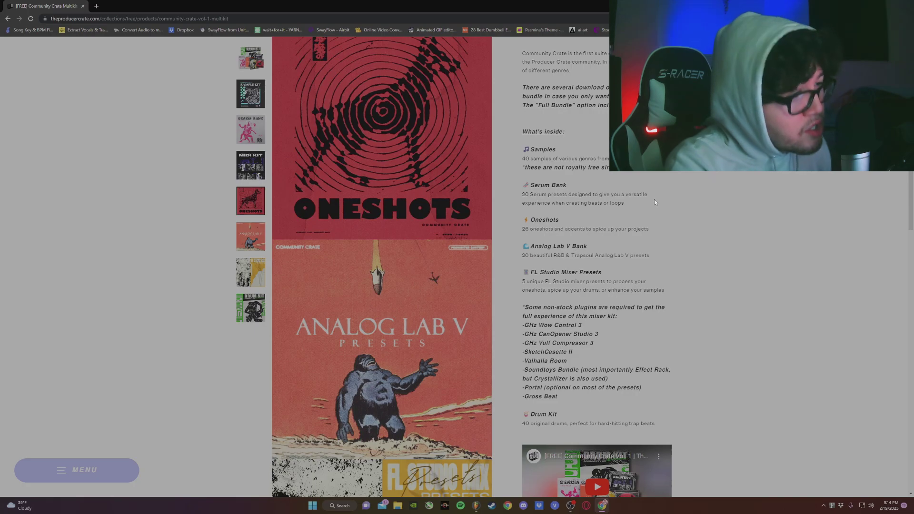
pyautogui.scroll(-1, 654, 202)
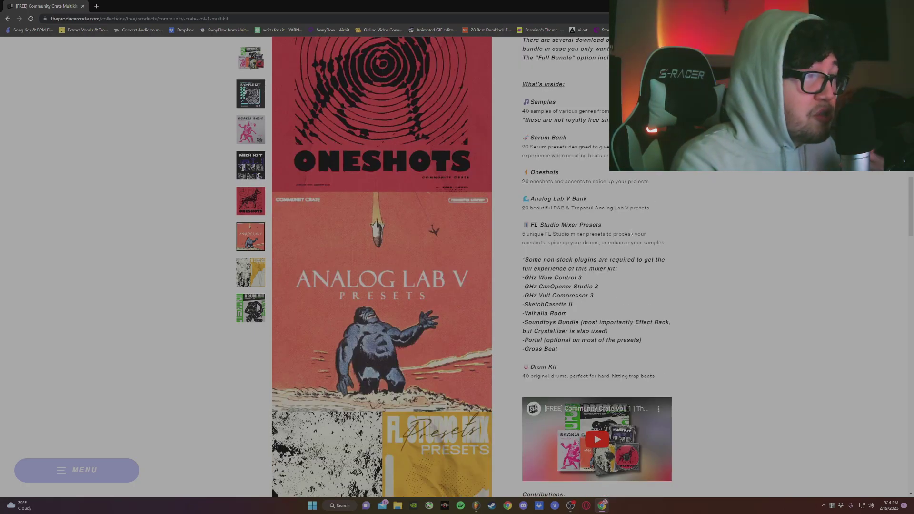
pyautogui.scroll(-1, 628, 227)
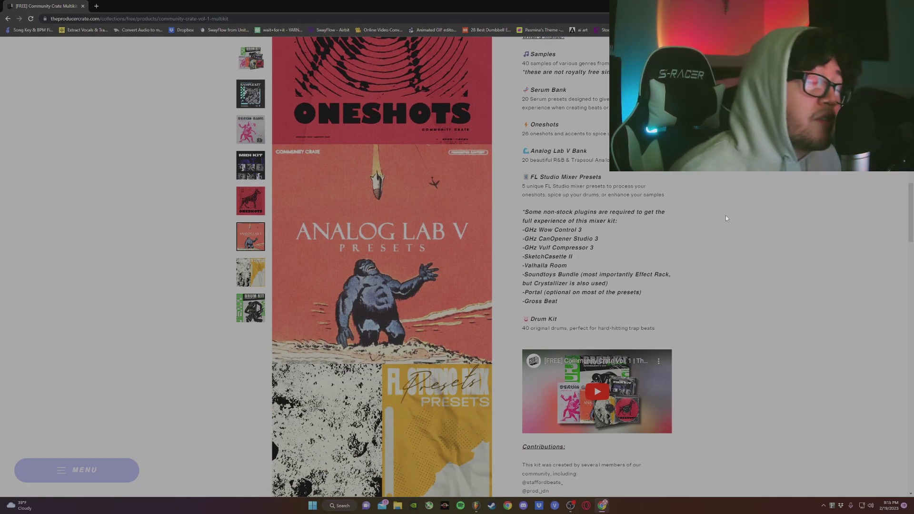
pyautogui.scroll(20, 802, 304)
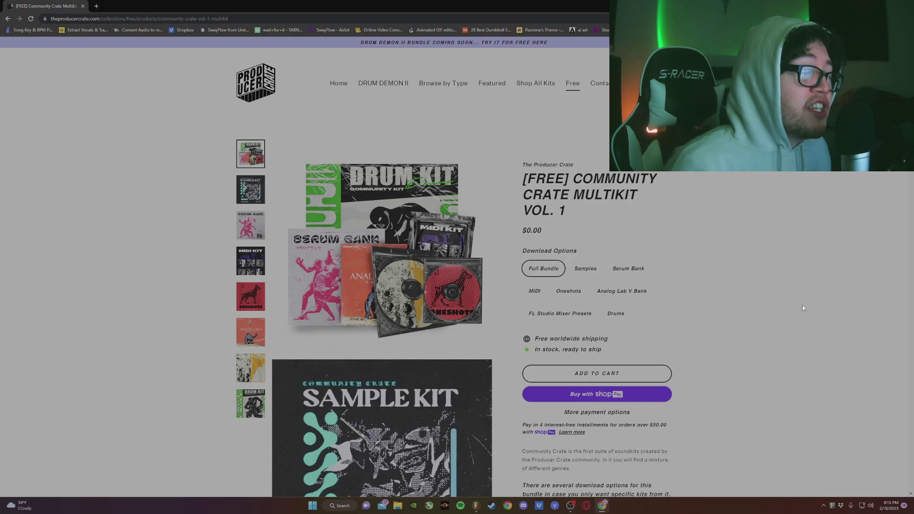
pyautogui.scroll(-1, 799, 225)
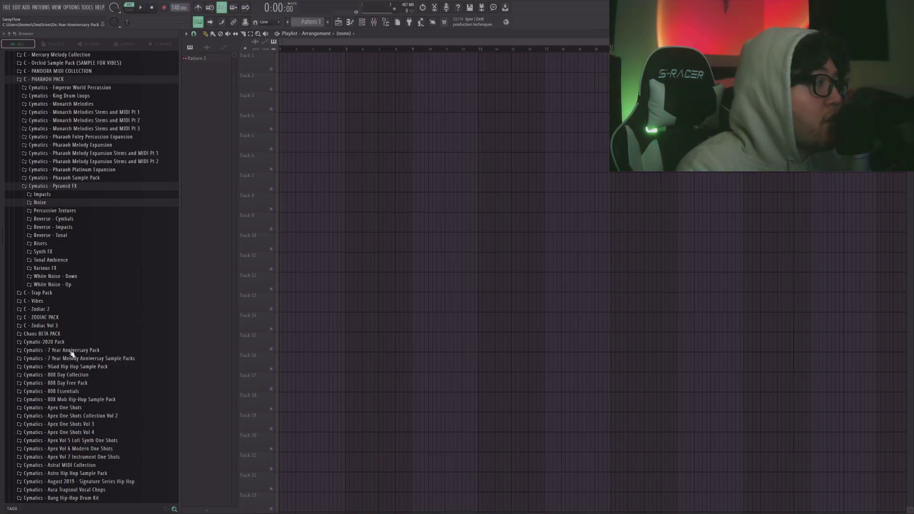
# - In the FL Studio browser, expand the Community Crate Vol 1 folder inside ProducerCrate
pyautogui.scroll(5, 102, 323)
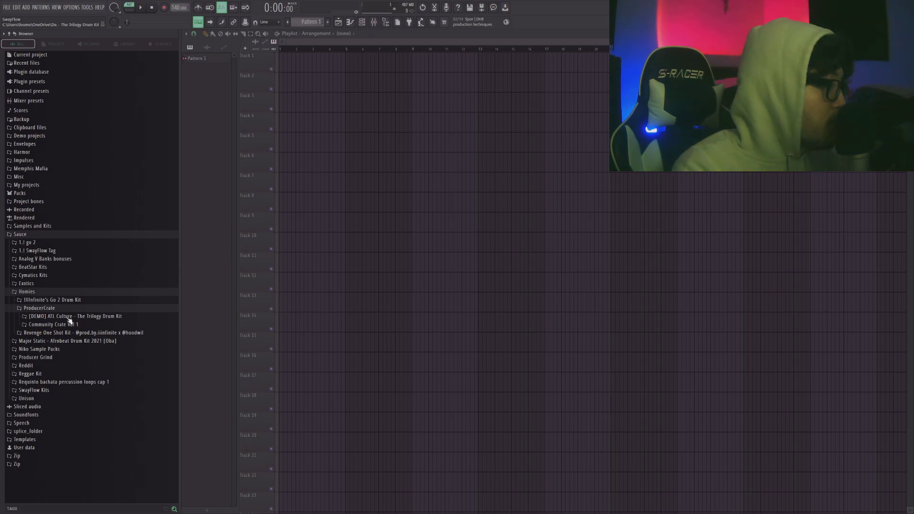
pyautogui.click(68, 317)
pyautogui.click(66, 333)
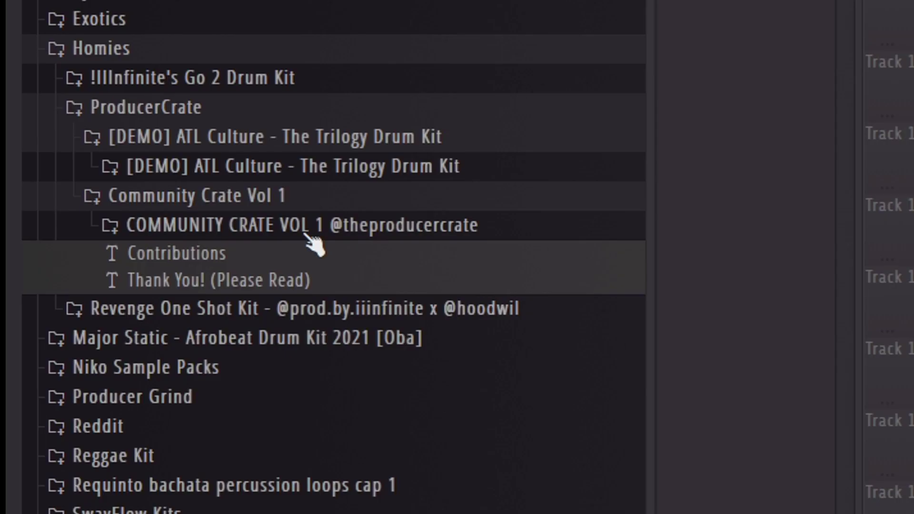
pyautogui.moveTo(238, 252); pyautogui.dragTo(214, 252)
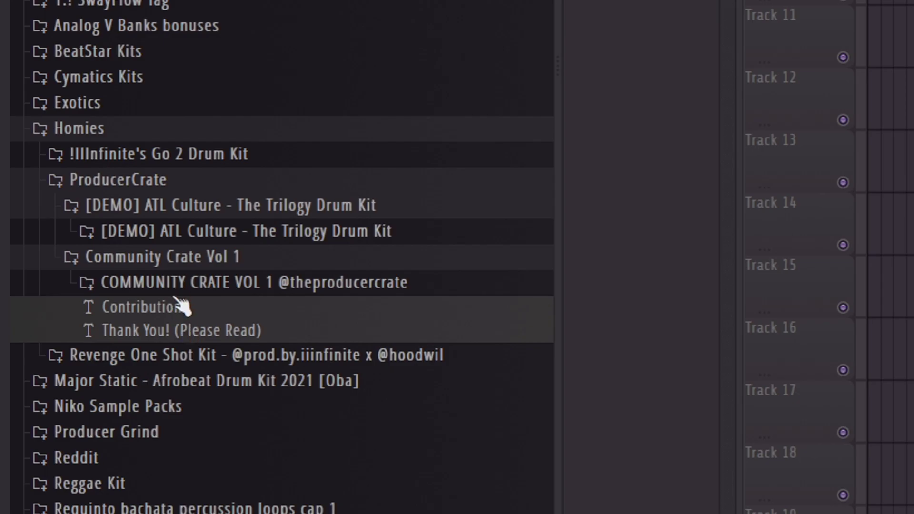
# - Open the Contributions text file from the Community Crate Vol 1 folder and review the list of contributors
pyautogui.doubleClick(182, 307)
pyautogui.moveTo(201, 438); pyautogui.dragTo(150, 49)
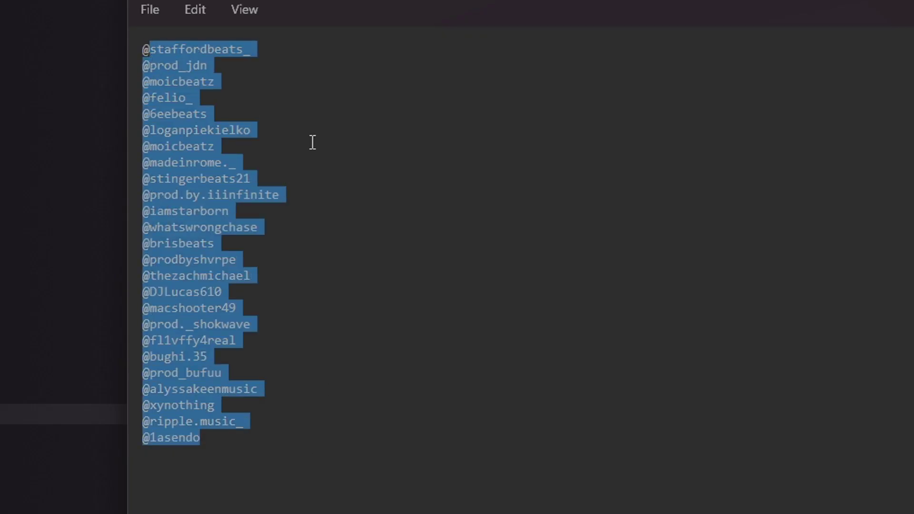
pyautogui.click(466, 218)
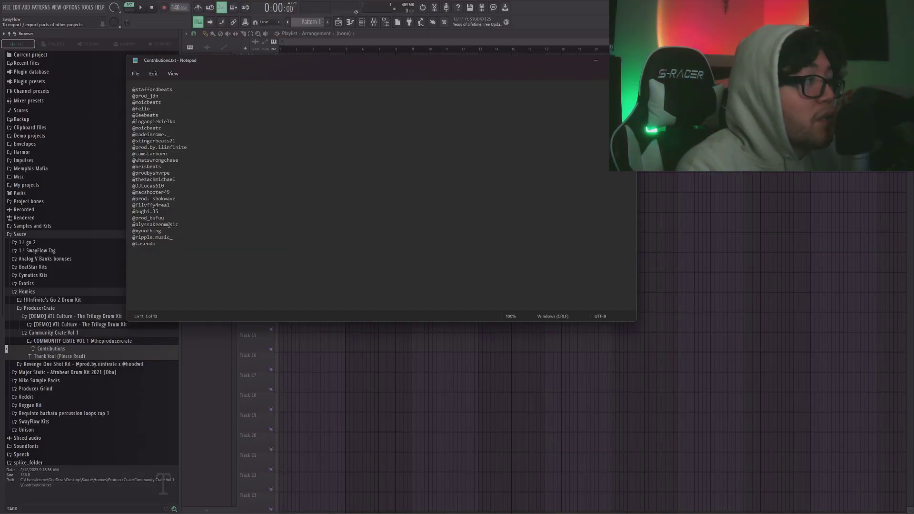
pyautogui.click(195, 143)
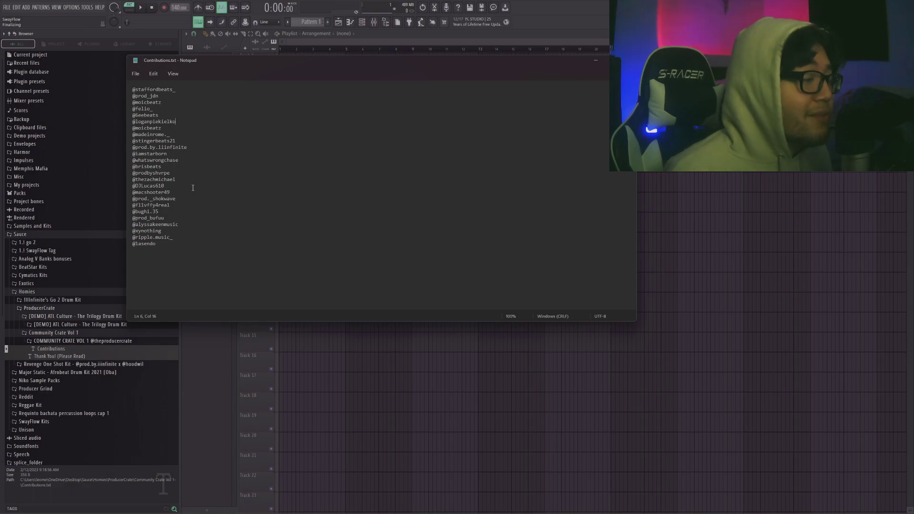
pyautogui.click(83, 341)
pyautogui.click(82, 341)
pyautogui.scroll(-3, 81, 343)
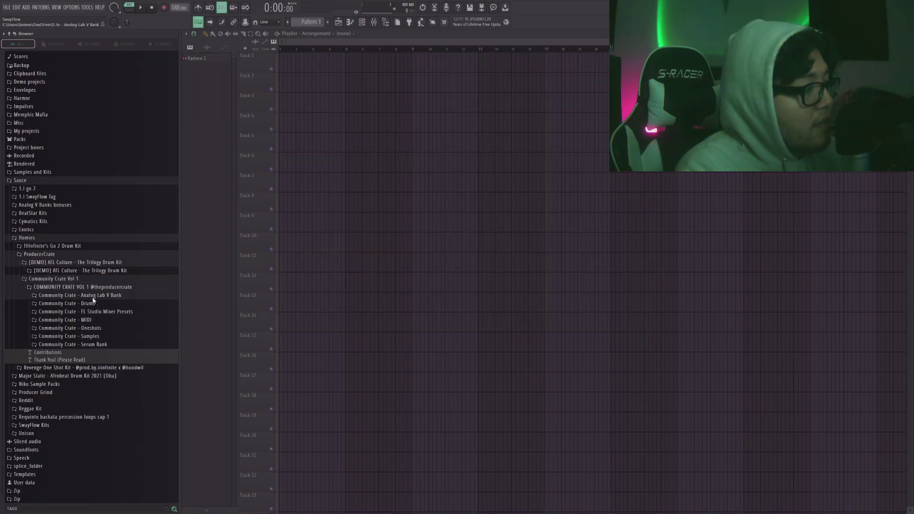
# - Open the Community Crate - Analog Lab V Bank folder in File Explorer
pyautogui.rightClick(94, 301)
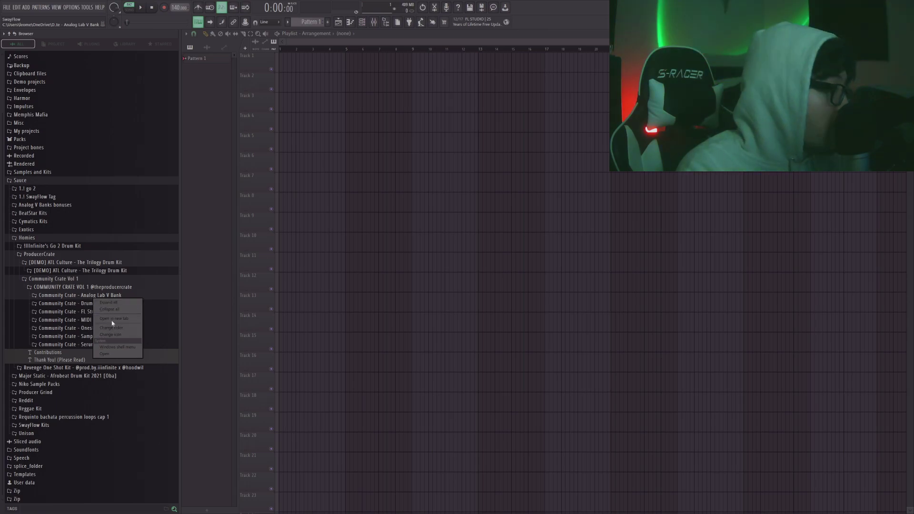
pyautogui.click(112, 319)
pyautogui.rightClick(138, 56)
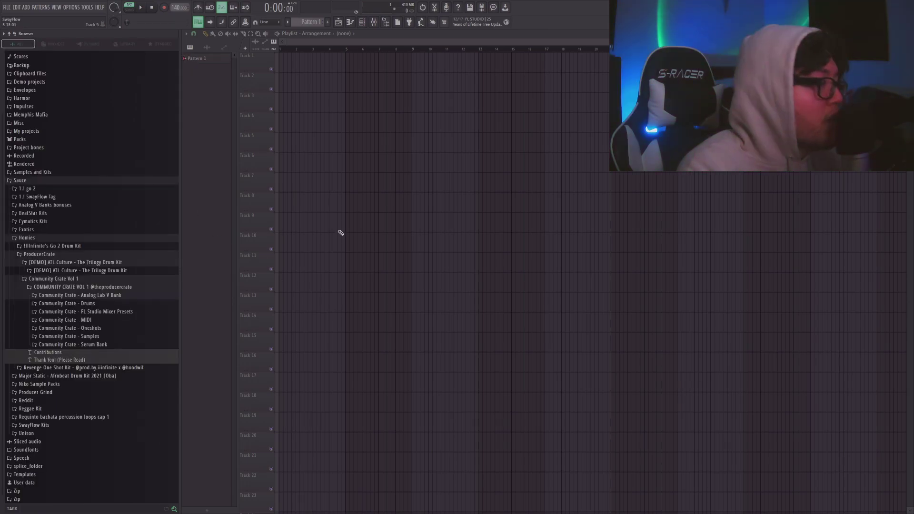
pyautogui.hotkey('alt', 'Tab')
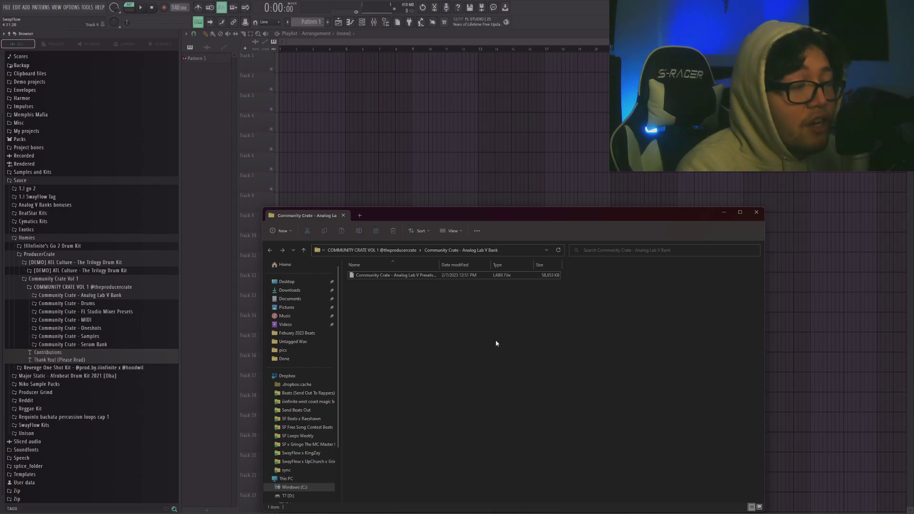
# - Put the Community Crate - Analog Lab V Presets file into the Desktop's Analong banks folder, using a second File Explorer tab
pyautogui.click(360, 216)
pyautogui.click(287, 282)
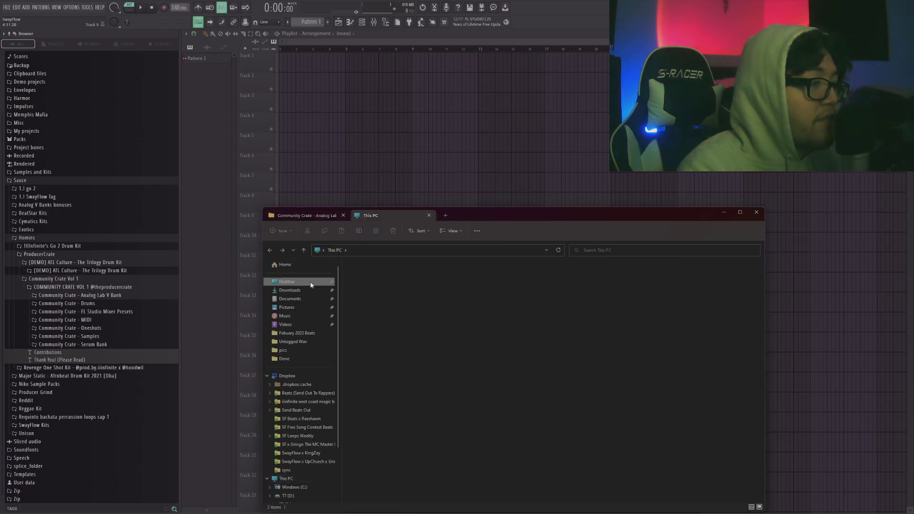
pyautogui.doubleClick(400, 298)
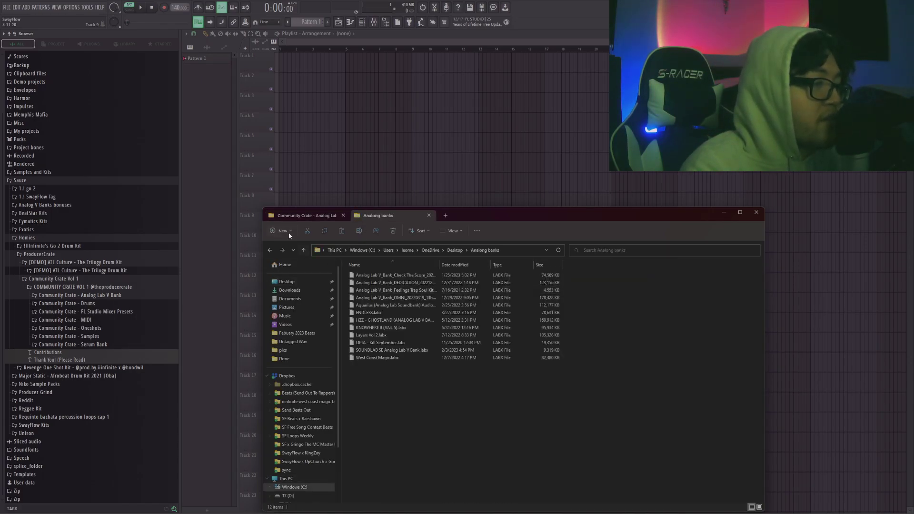
pyautogui.click(305, 216)
pyautogui.moveTo(381, 276); pyautogui.dragTo(476, 392)
# - Return to FL Studio and add an Analog Lab V instrument from the Sampler channel in the channel rack
pyautogui.click(262, 56)
pyautogui.rightClick(248, 50)
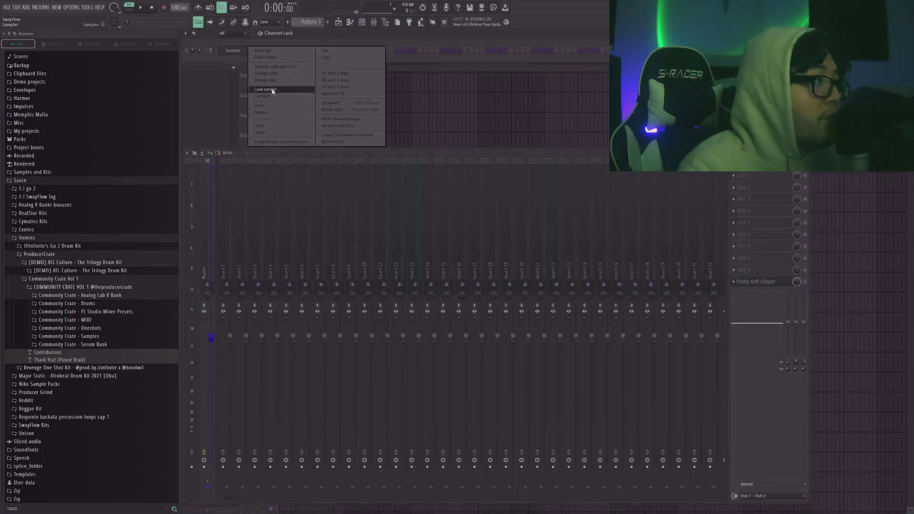
pyautogui.moveTo(275, 115)
pyautogui.click(317, 187)
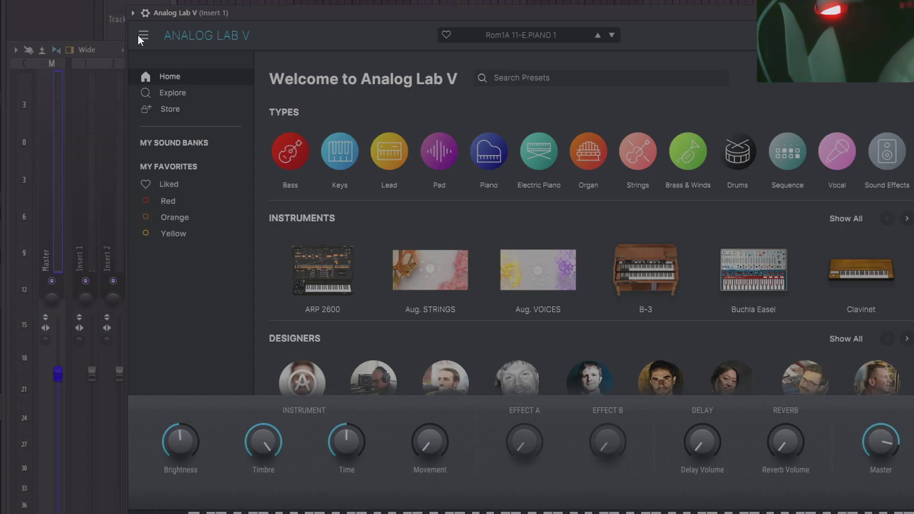
# - Import the Community Crate - Analog Lab V Presets file from Analong banks into Analog Lab V, and open the Community Crate 1 sound bank
pyautogui.click(139, 35)
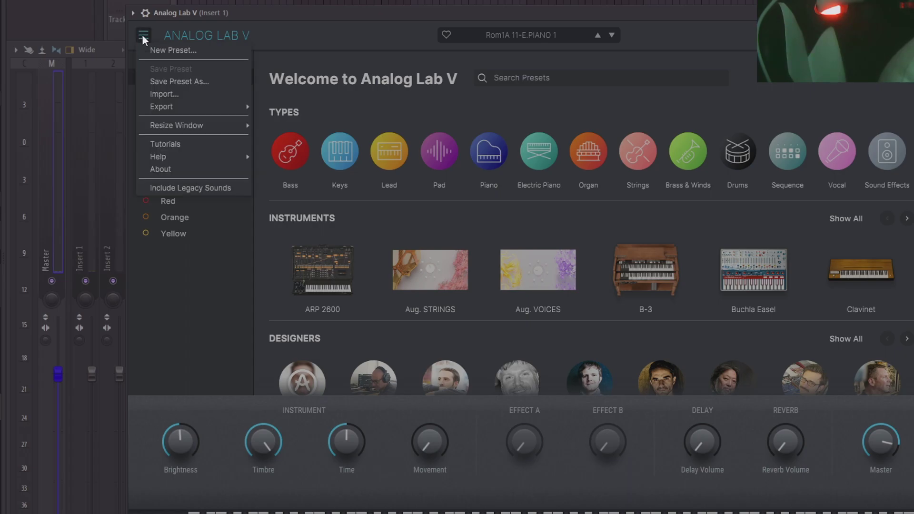
pyautogui.click(186, 95)
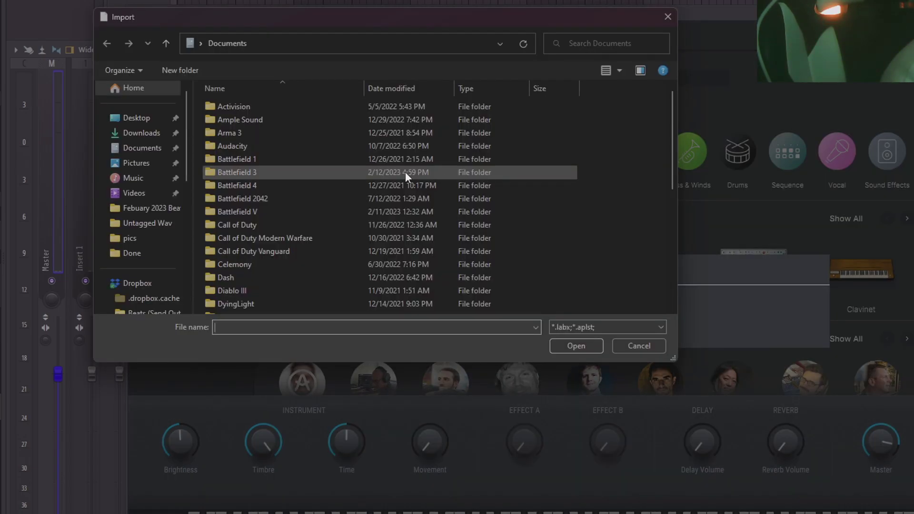
pyautogui.click(135, 117)
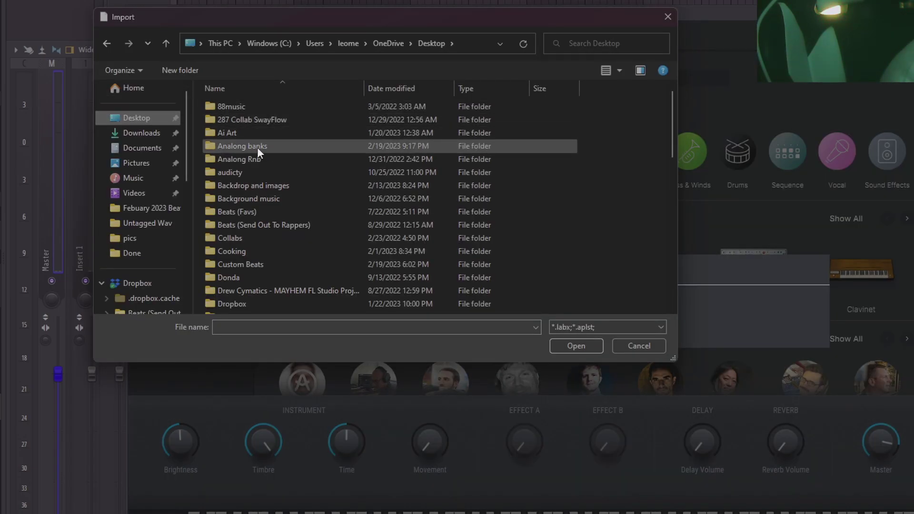
pyautogui.click(257, 147)
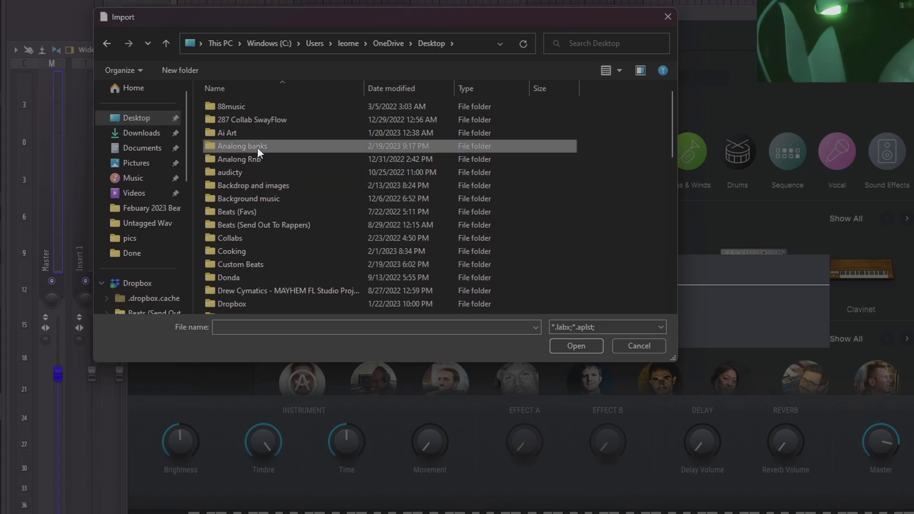
pyautogui.doubleClick(257, 147)
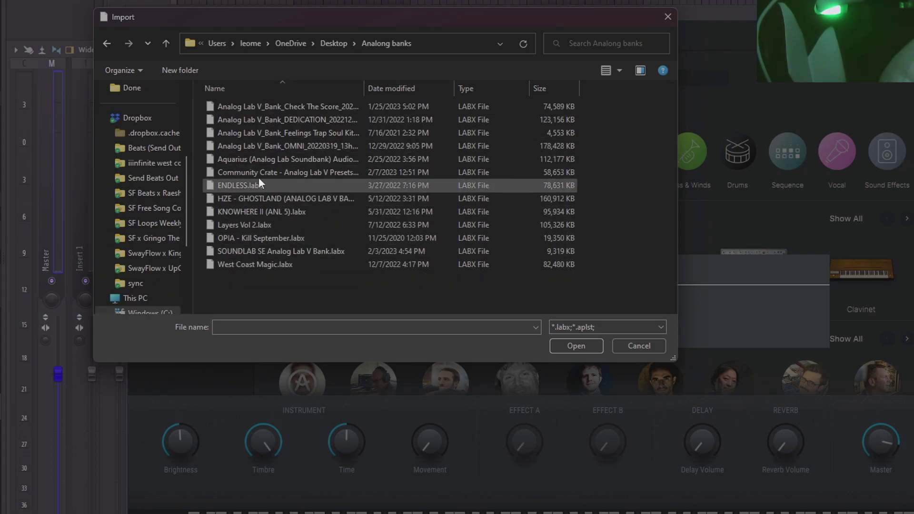
pyautogui.click(262, 172)
pyautogui.click(576, 346)
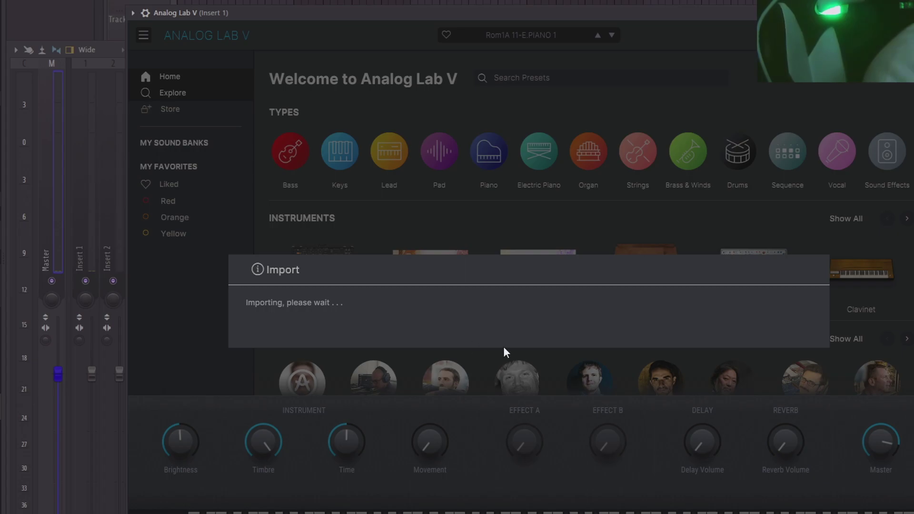
pyautogui.press('Return')
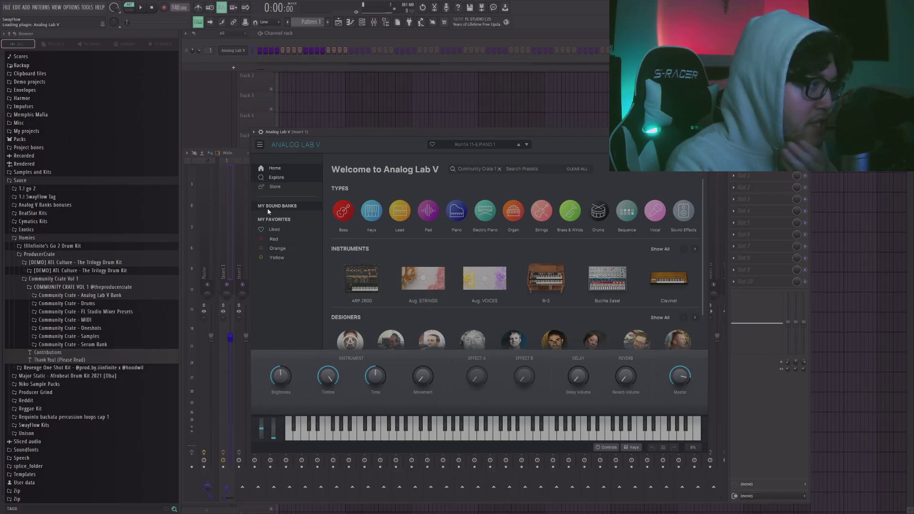
pyautogui.click(174, 143)
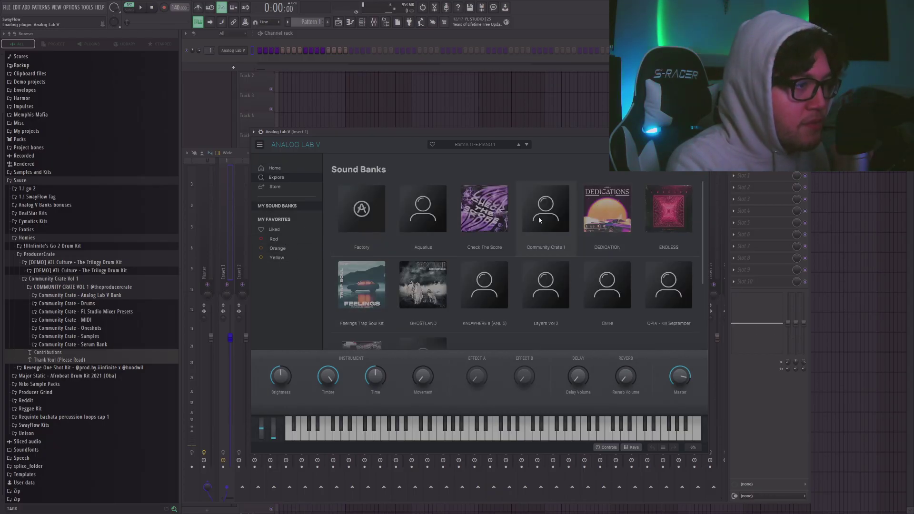
pyautogui.click(539, 220)
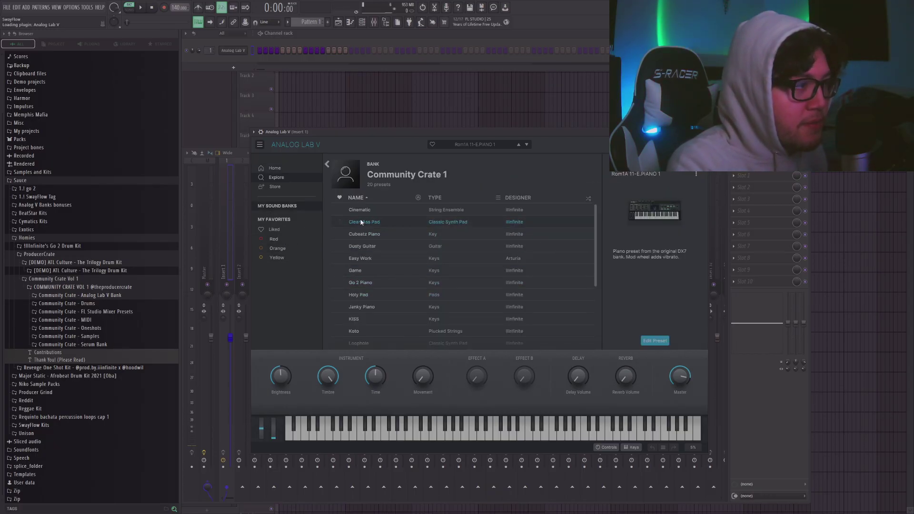
# - Open the Community Crate - Drums folder and audition the After Dark, Anime and Eldritch (Layer with another 808) samples
pyautogui.click(67, 303)
pyautogui.scroll(-3, 80, 177)
pyautogui.click(73, 140)
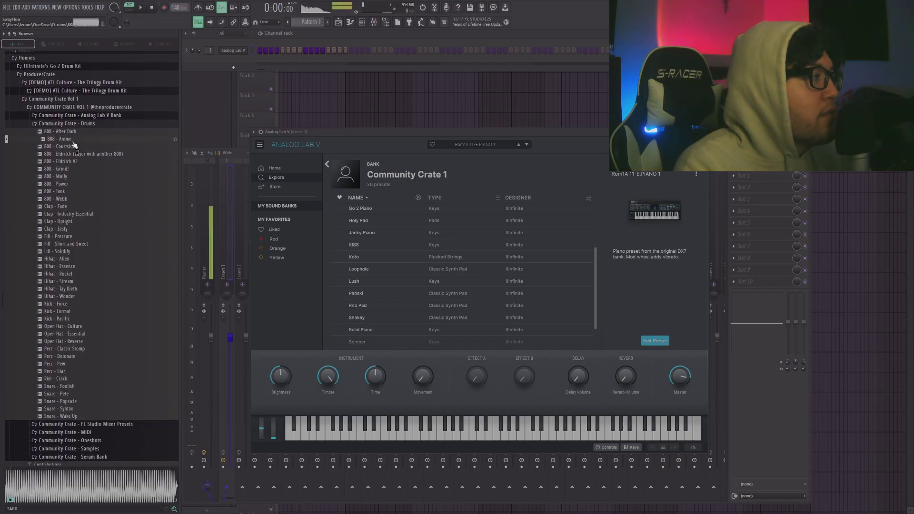
pyautogui.click(82, 134)
pyautogui.click(80, 154)
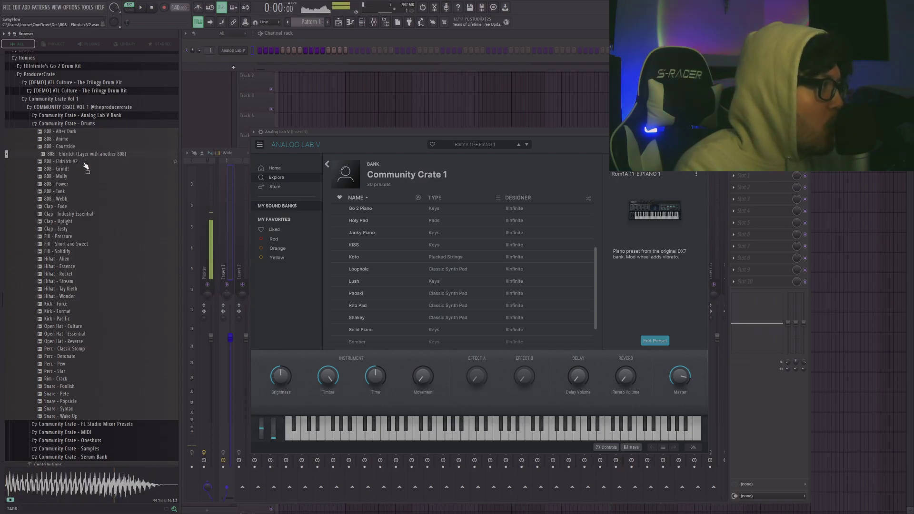
# - Audition the remaining 808 samples from Eldritch V2 through Grind!, Molly, Power, Tank and Webb
pyautogui.click(84, 162)
pyautogui.click(79, 169)
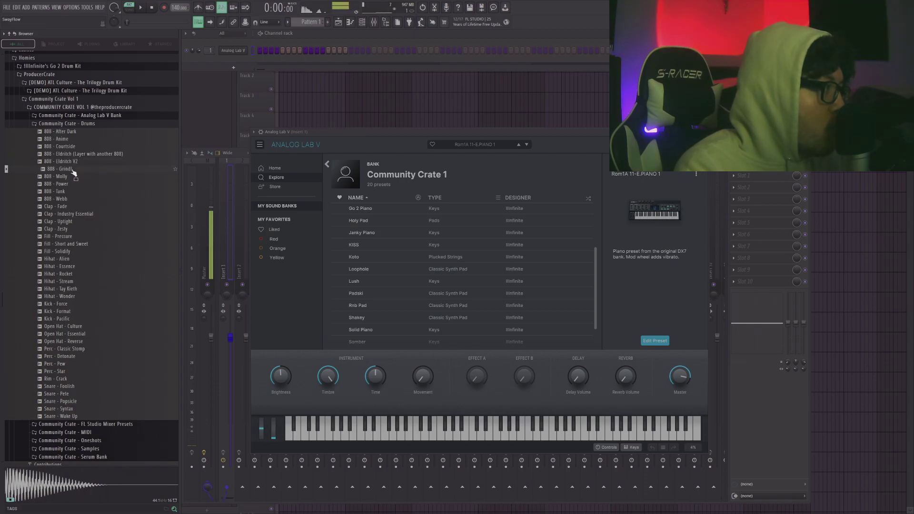
pyautogui.click(66, 177)
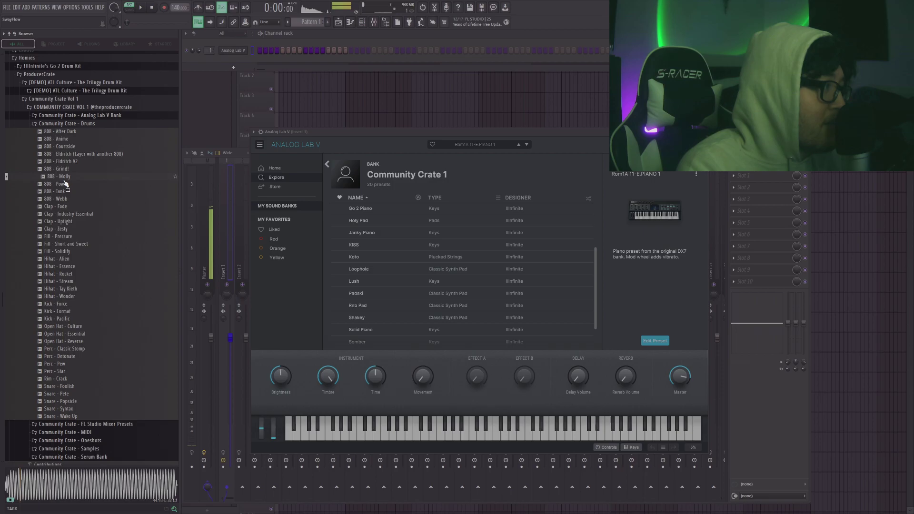
pyautogui.click(63, 191)
pyautogui.press('Up')
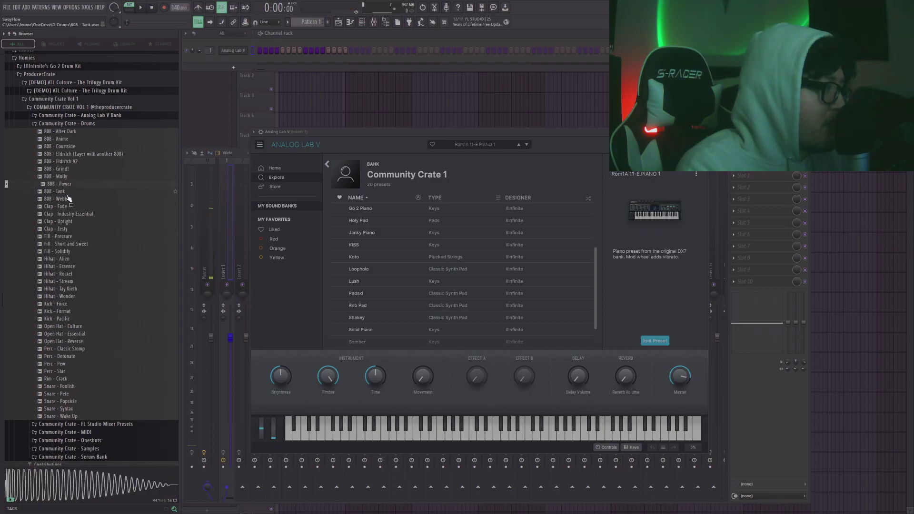
pyautogui.click(67, 199)
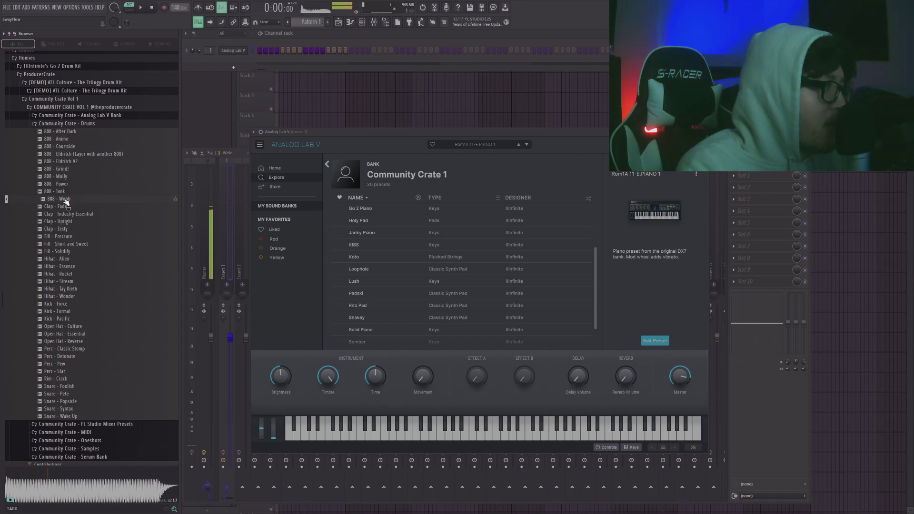
# - Audition a clap sample and the Pressure, Short and Sweet, and Solidify fills in the Drums folder
pyautogui.click(65, 222)
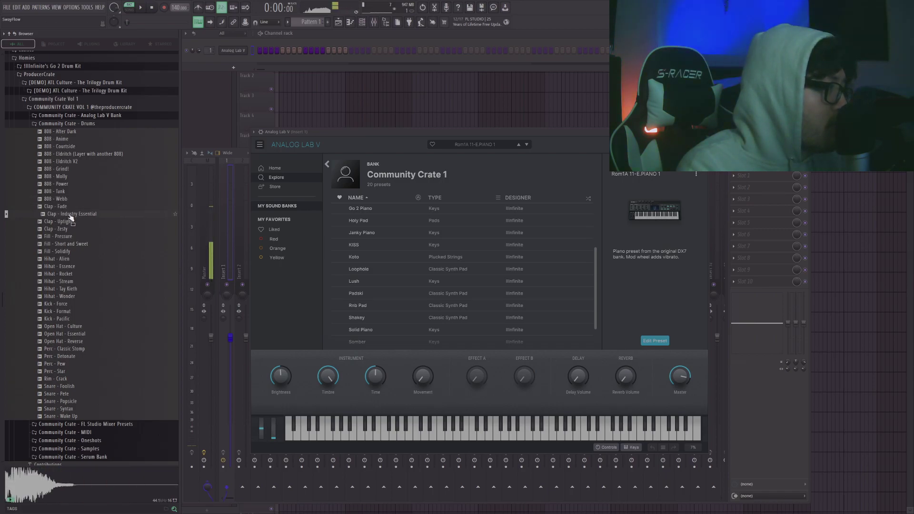
pyautogui.click(66, 236)
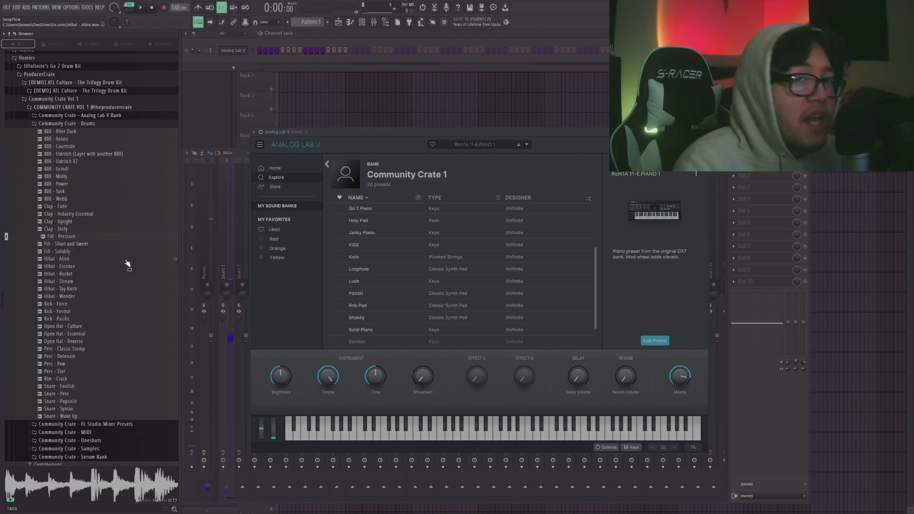
pyautogui.click(67, 244)
pyautogui.press('Down')
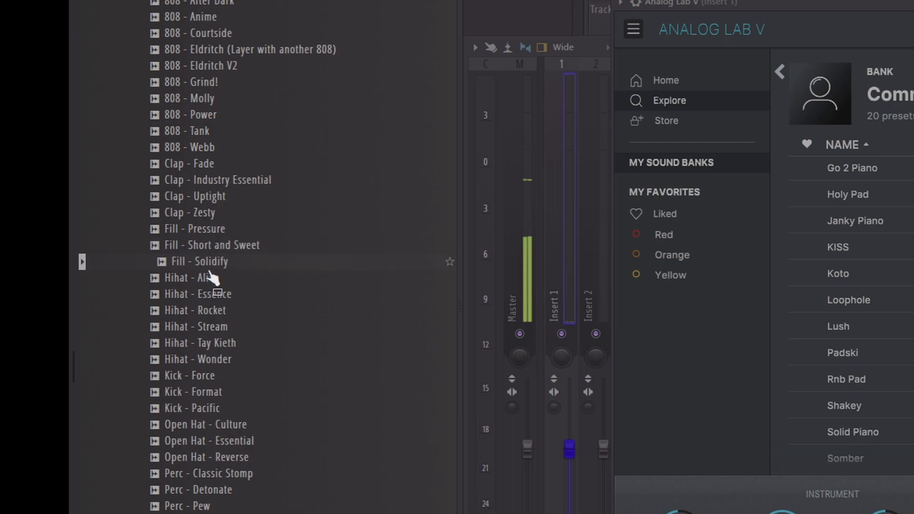
# - Step through the hi-hat samples from Hihat - Alien onward into the kick samples, listening to each one
pyautogui.press('Down')
pyautogui.press('Down')
pyautogui.press('Down')
pyautogui.press('Down')
pyautogui.press('Down')
pyautogui.press('Down')
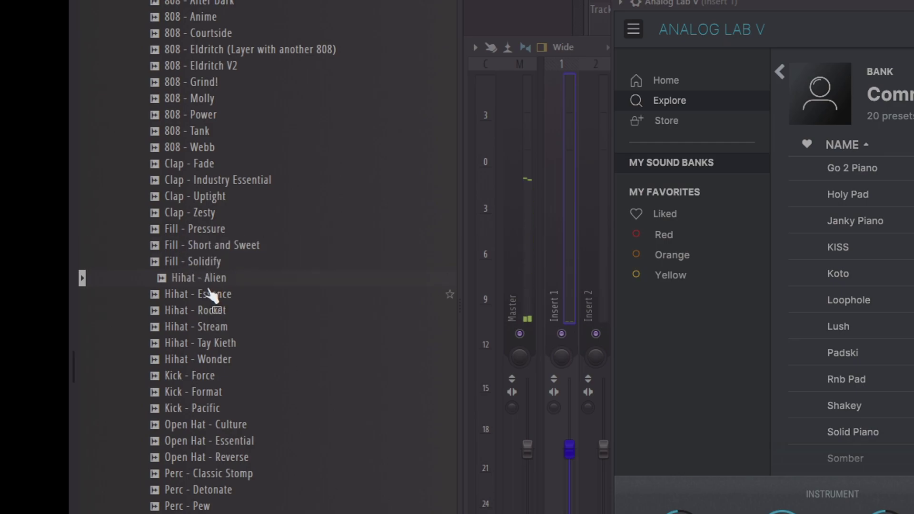
pyautogui.press('Down')
pyautogui.press('Down')
pyautogui.press('Down')
pyautogui.press('Down')
pyautogui.press('Down')
pyautogui.press('Down')
pyautogui.press('Down')
pyautogui.press('Down')
pyautogui.press('Down')
pyautogui.press('Down')
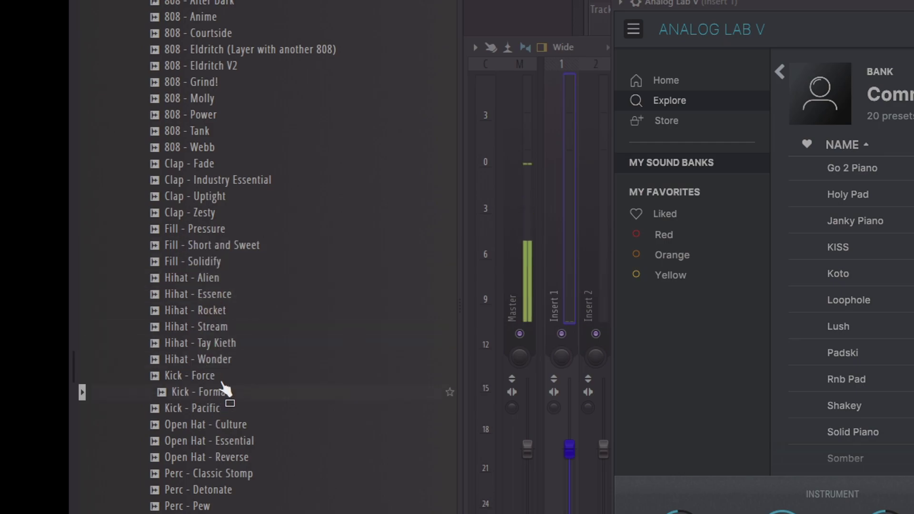
# - Audition Hihat - Wonder, the Force and Pacific kicks, and the Culture and Reverse open hats
pyautogui.click(229, 358)
pyautogui.click(230, 374)
pyautogui.click(232, 406)
pyautogui.click(229, 363)
pyautogui.click(236, 424)
pyautogui.click(266, 455)
# - Open the Community Crate - FL Studio Mixer Presets folder and review presets such as Grittifier and Oneshot Saucifier
pyautogui.moveTo(98, 313); pyautogui.dragTo(64, 314)
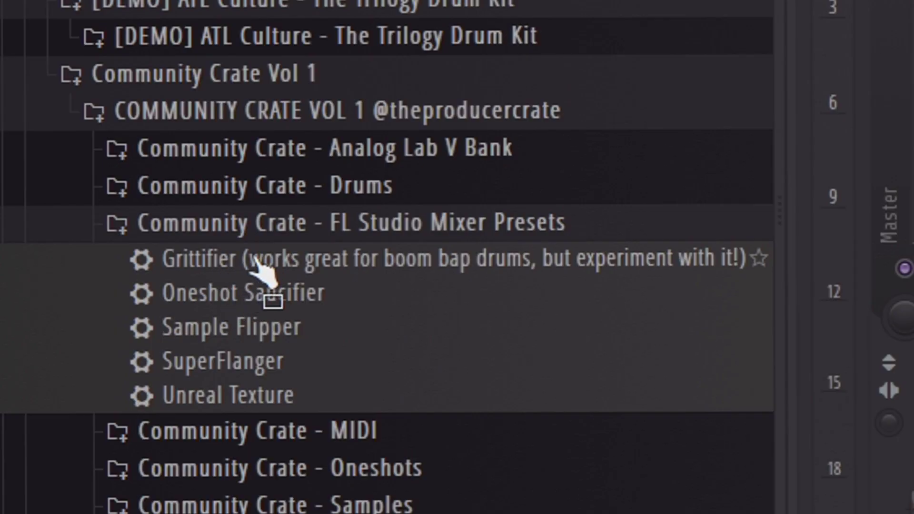
pyautogui.moveTo(256, 261); pyautogui.dragTo(295, 311)
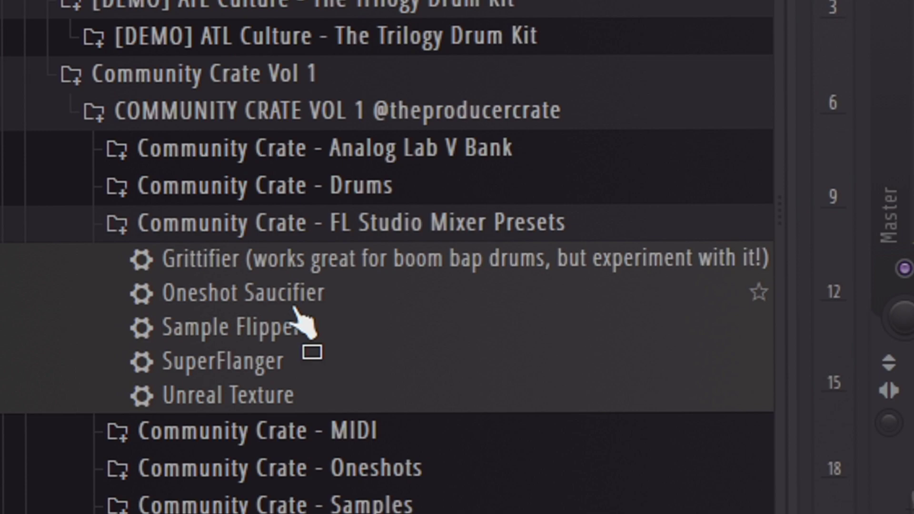
pyautogui.moveTo(294, 310); pyautogui.dragTo(547, 481)
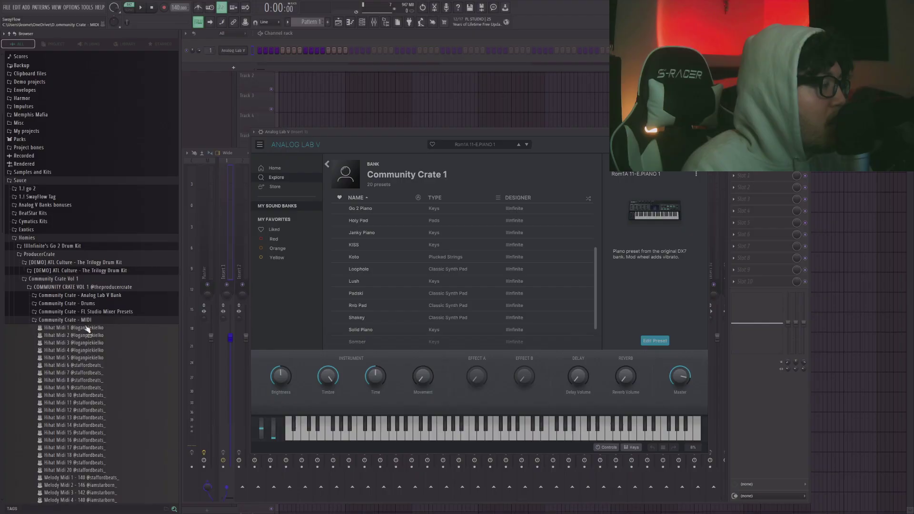
# - Look through the hi-hat, melody and snare files in Community Crate - MIDI, and open the Community Crate - Oneshots folder
pyautogui.scroll(-7, 87, 329)
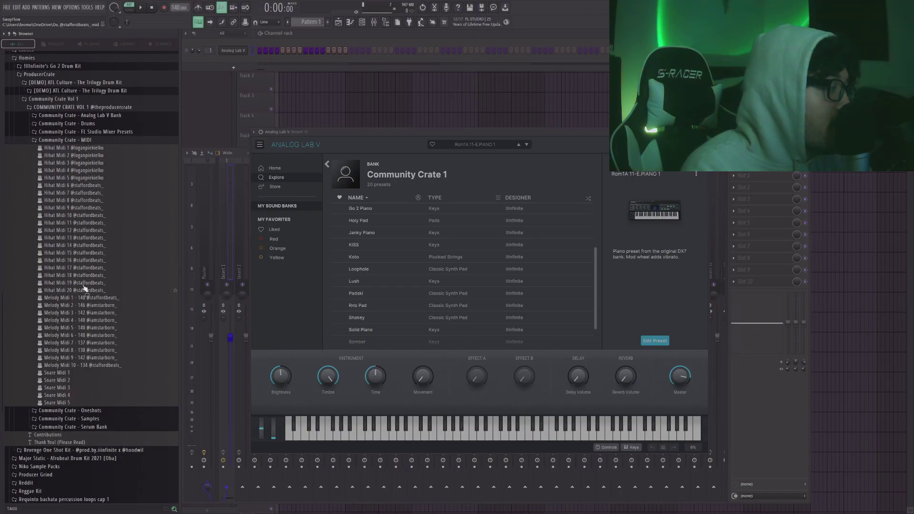
pyautogui.click(82, 141)
pyautogui.click(86, 329)
pyautogui.scroll(-3, 85, 298)
pyautogui.scroll(-3, 84, 291)
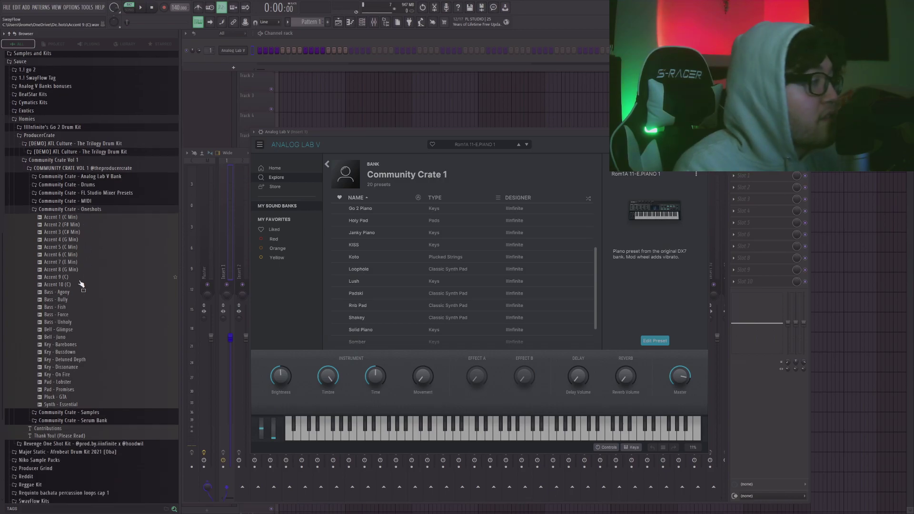
# - Audition the oneshots Accent 1 through Accent 5 in the Community Crate - Oneshots folder
pyautogui.click(80, 224)
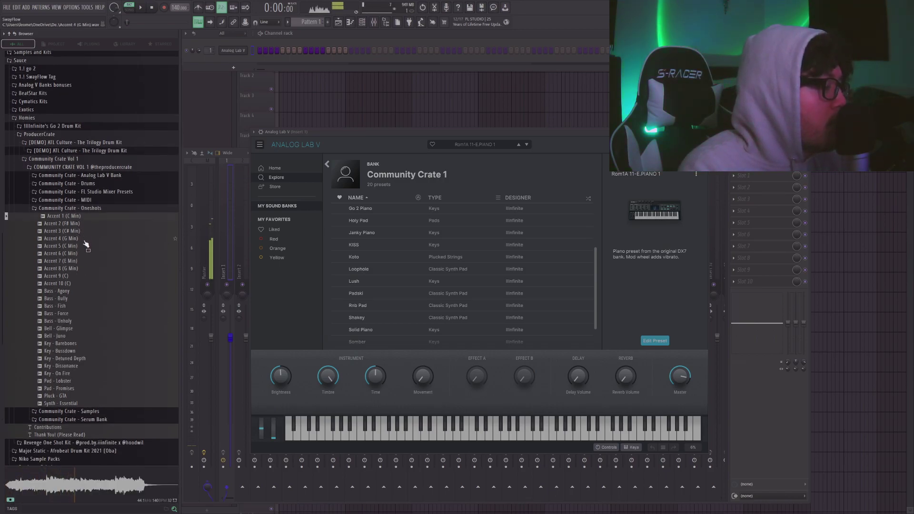
pyautogui.click(69, 226)
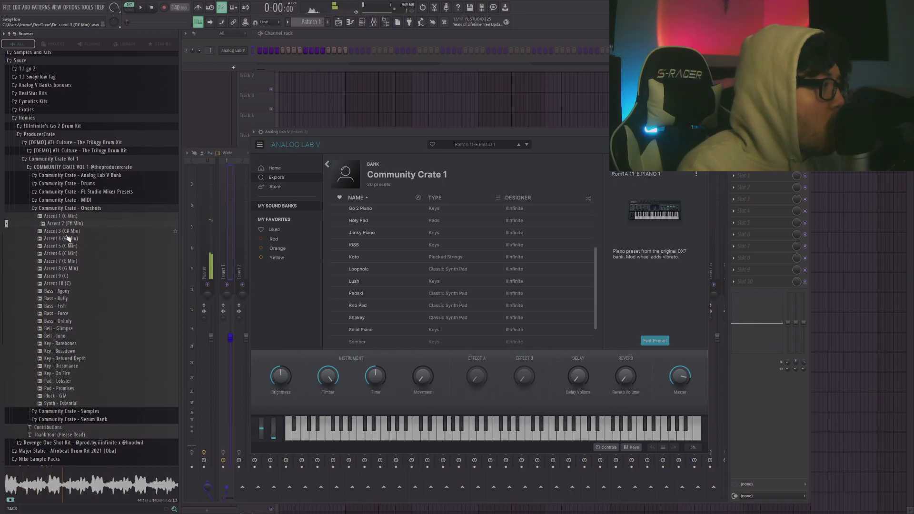
pyautogui.click(67, 235)
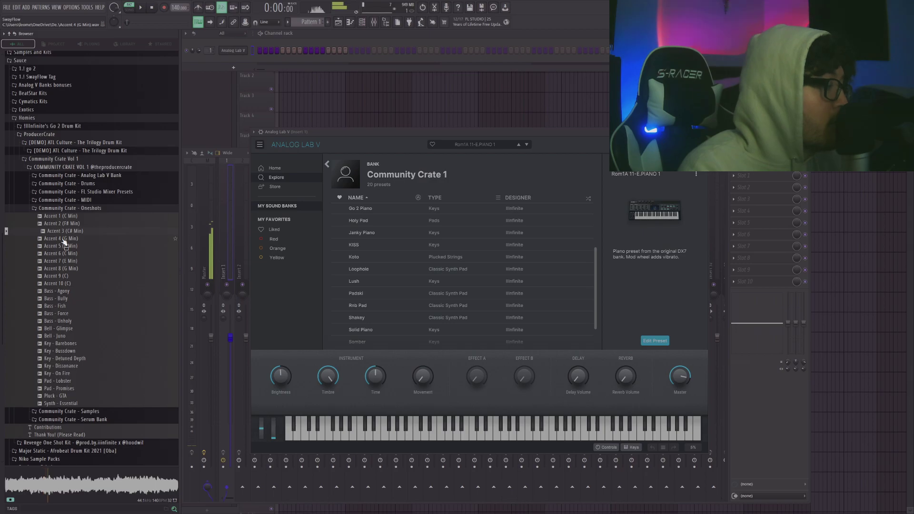
pyautogui.click(64, 242)
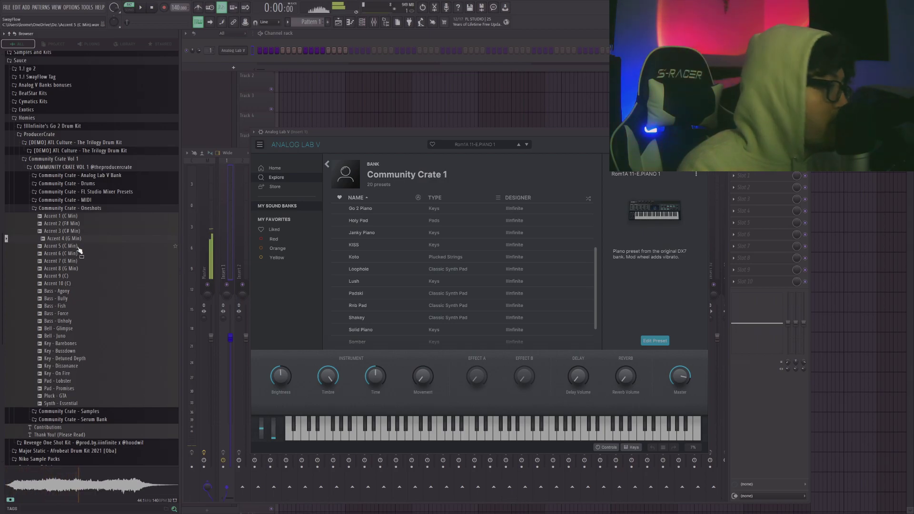
pyautogui.click(78, 247)
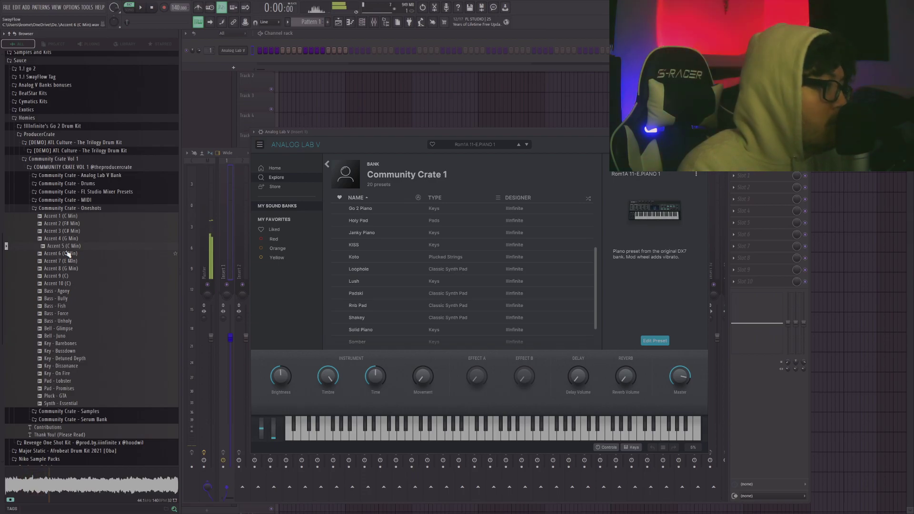
pyautogui.press('space')
pyautogui.press('space')
# - Build an eight-bar loop on Playlist Track 1 from a one-bar slice of Accent 5 (C Min) and play it
pyautogui.moveTo(62, 248); pyautogui.dragTo(285, 63)
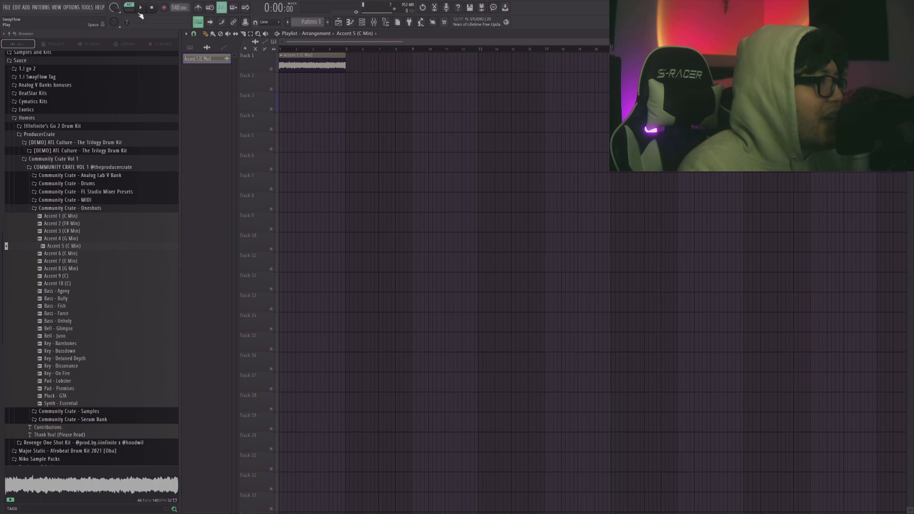
pyautogui.rightClick(325, 67)
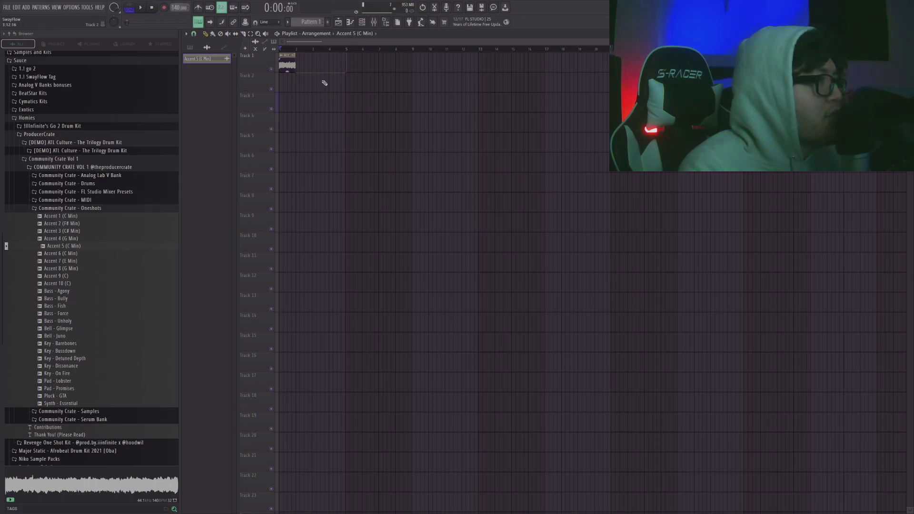
pyautogui.moveTo(284, 61); pyautogui.dragTo(291, 63)
pyautogui.press('space')
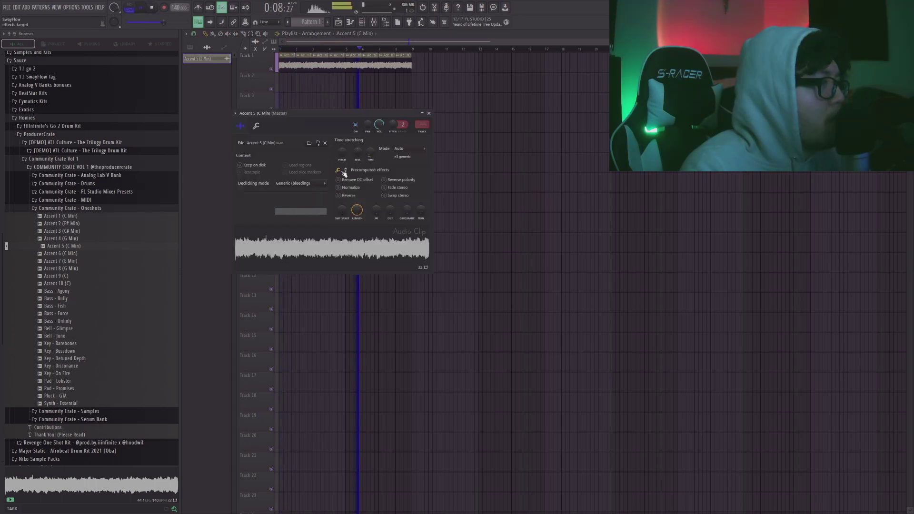
pyautogui.click(429, 113)
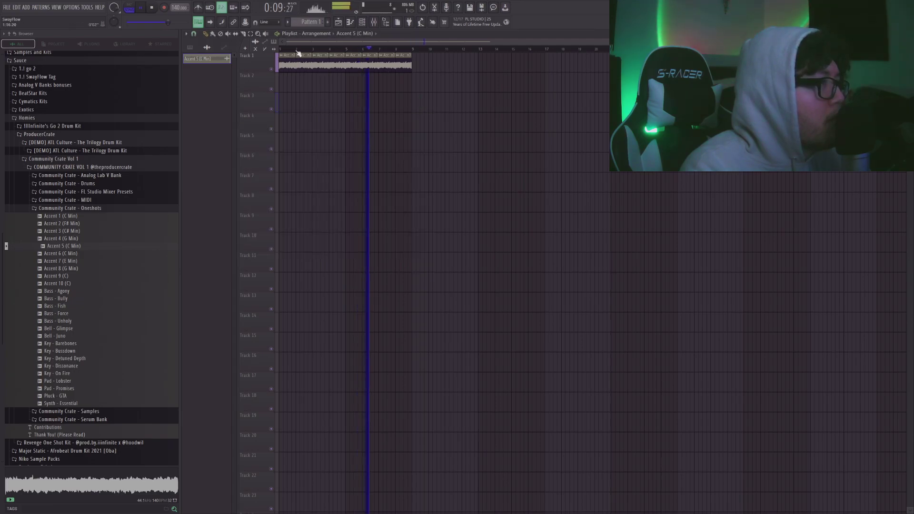
# - Open the Community Crate - Samples folder and audition the 2 Cool and Abyss loops
pyautogui.click(142, 331)
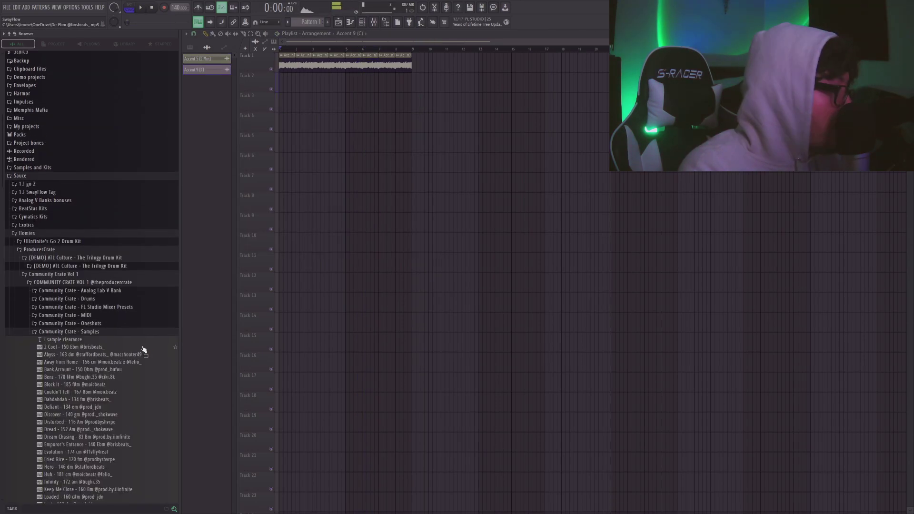
pyautogui.scroll(-2, 128, 338)
pyautogui.click(103, 293)
pyautogui.click(101, 301)
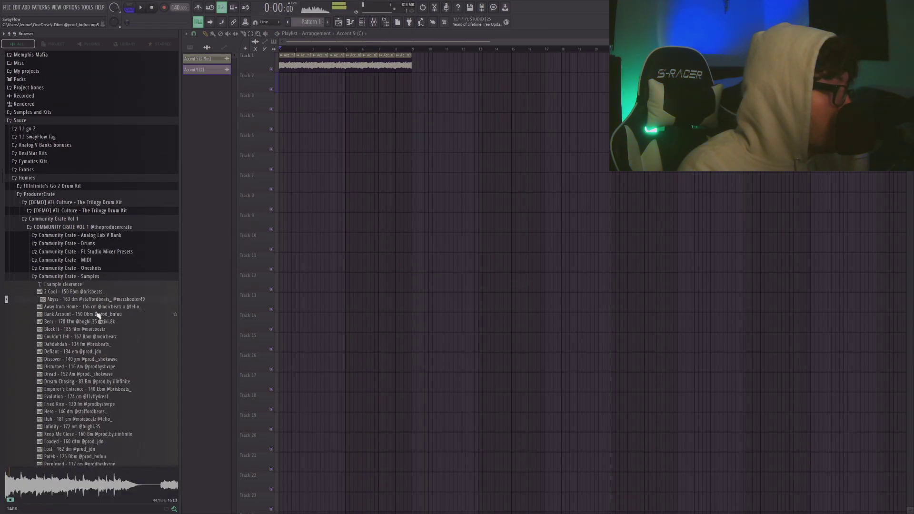
pyautogui.press('space')
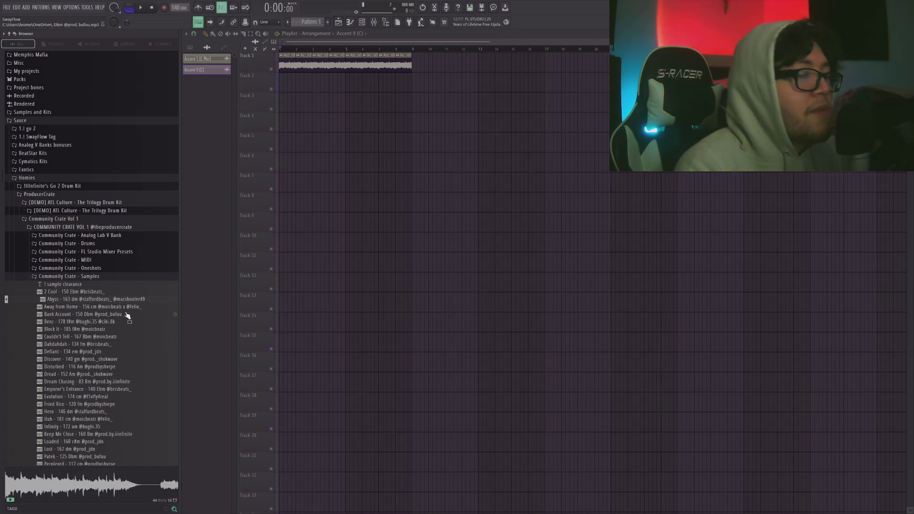
# - Browse further down the Samples folder and audition the Quarterback and Keep Me Close loops
pyautogui.scroll(-5, 126, 318)
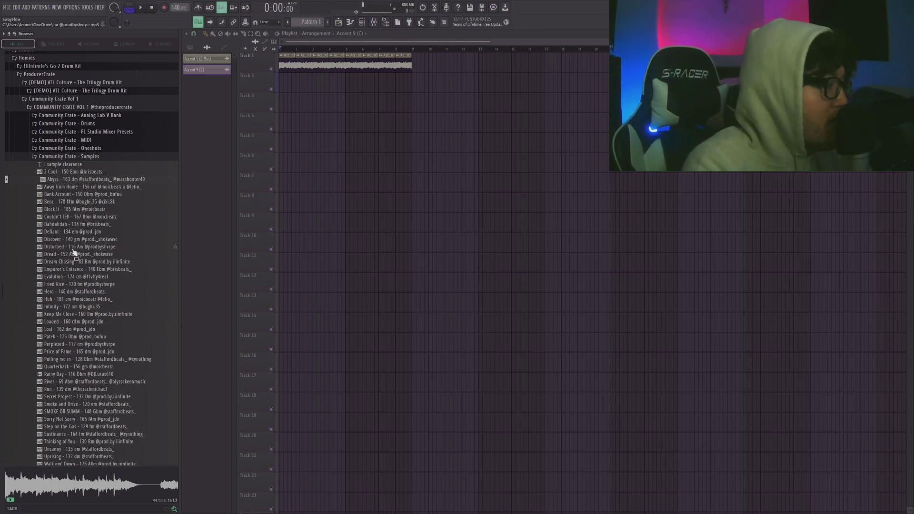
pyautogui.scroll(-2, 75, 263)
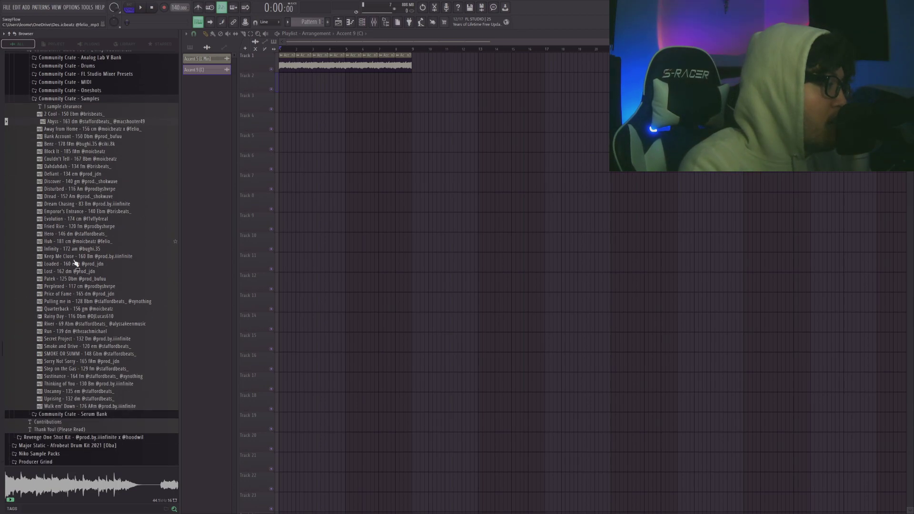
pyautogui.click(101, 308)
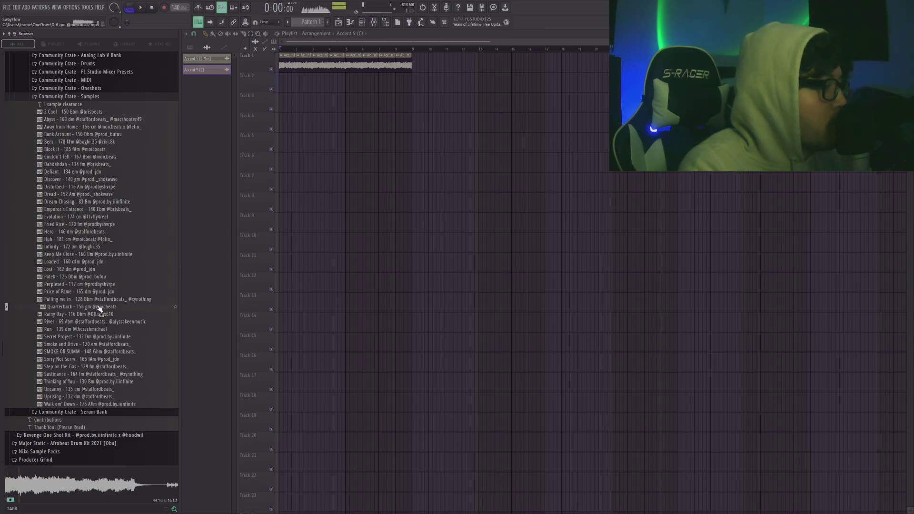
pyautogui.click(94, 255)
pyautogui.scroll(-2, 91, 261)
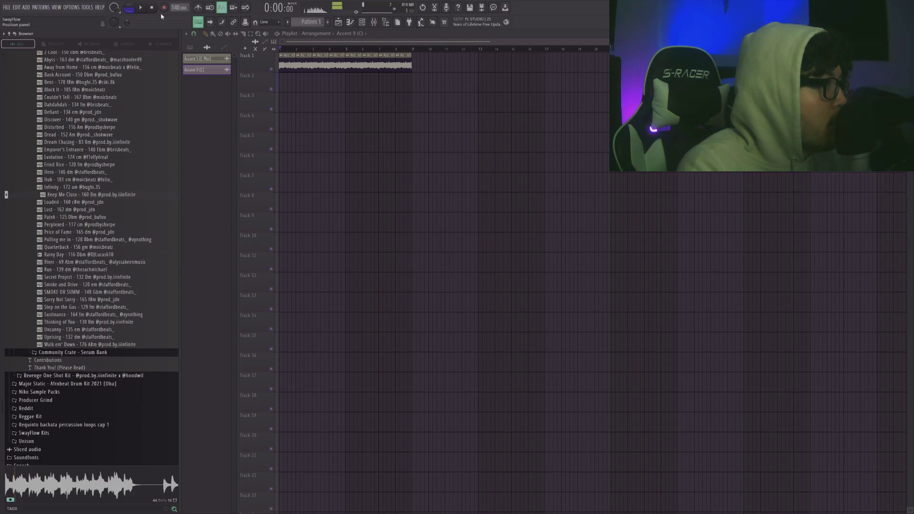
# - Change the project tempo and dismiss the prompt to restretch all channels
pyautogui.moveTo(178, 7); pyautogui.dragTo(178, 60)
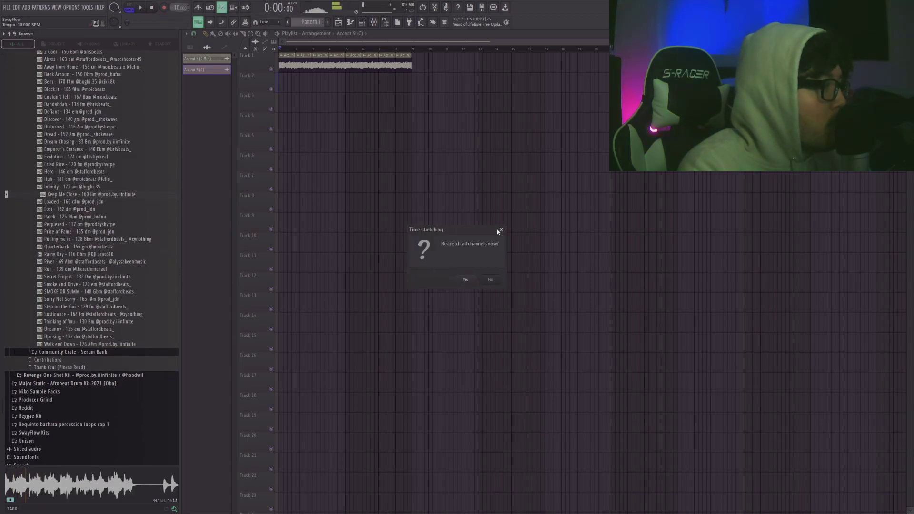
pyautogui.click(501, 230)
pyautogui.scroll(2, 115, 290)
# - Audition the Abyss loop again at the changed tempo and check the Community Crate - Serum Bank folder
pyautogui.click(85, 119)
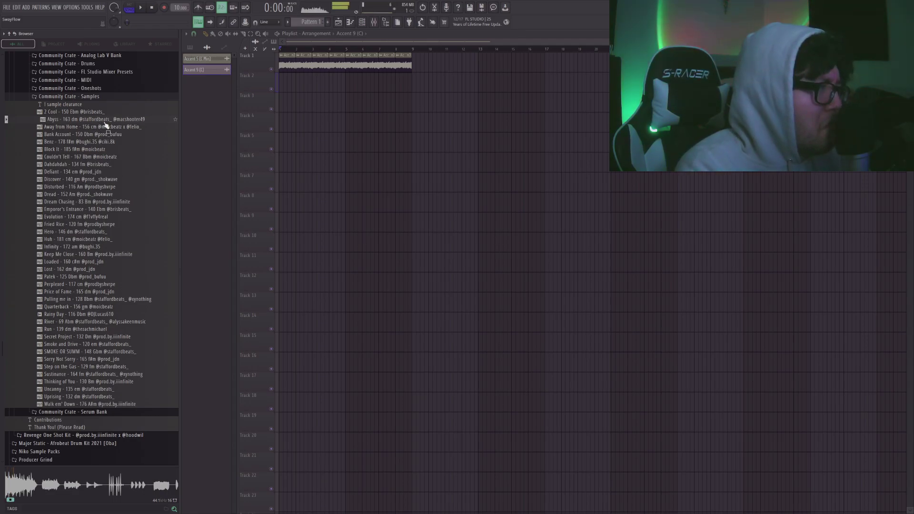
pyautogui.click(73, 411)
pyautogui.click(91, 353)
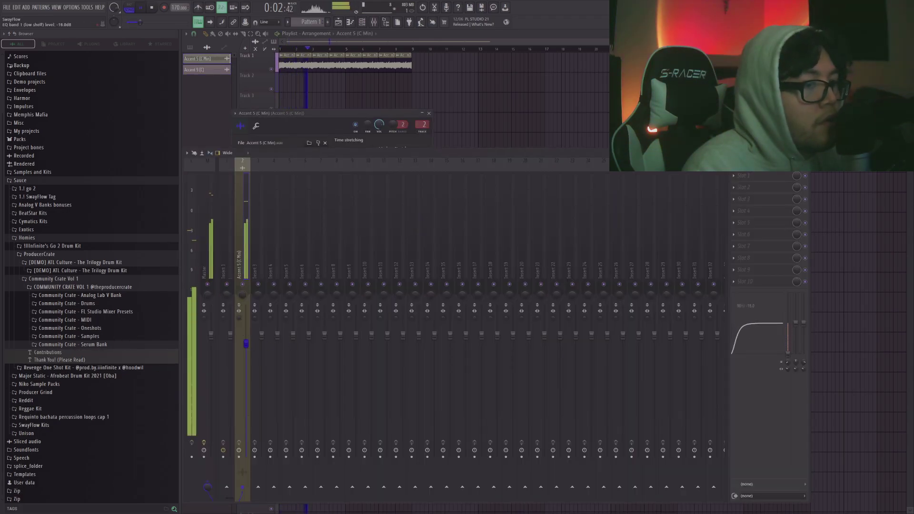
# - Adjust the low band of the built-in EQ on the Accent 5 (C Min) mixer track and switch patterns
pyautogui.rightClick(842, 327)
pyautogui.click(328, 22)
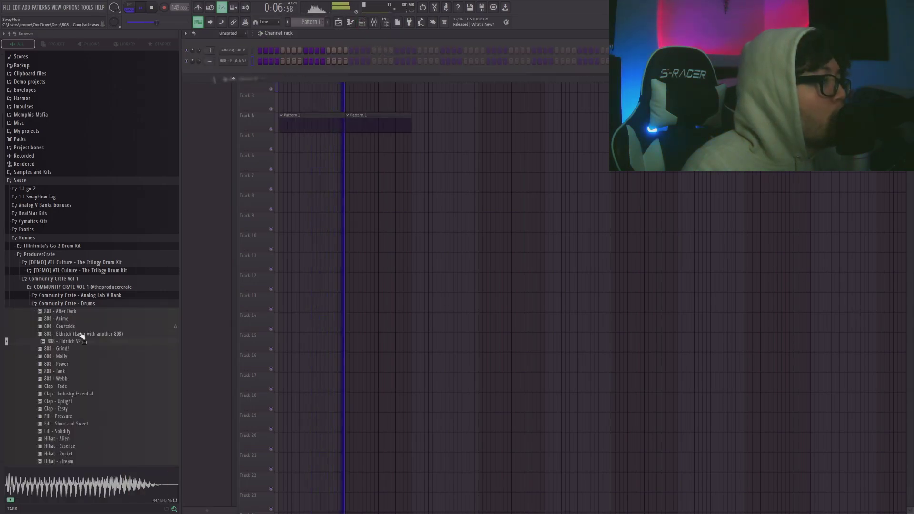
# - Replace the 808 - Eldritch V2 channel's sample with 808 - Grind! and add Clap - Uptight as a new channel
pyautogui.moveTo(59, 348); pyautogui.dragTo(233, 61)
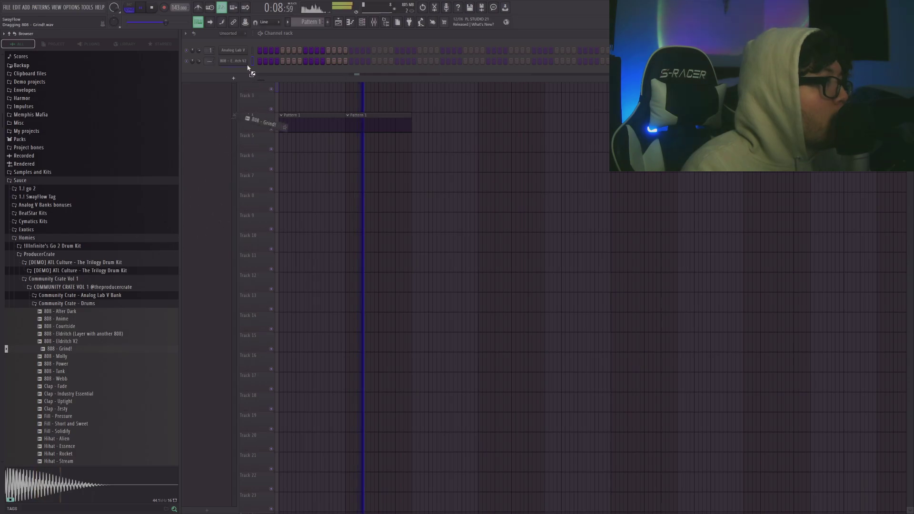
pyautogui.scroll(-3, 143, 238)
pyautogui.click(70, 342)
pyautogui.moveTo(67, 344); pyautogui.dragTo(233, 71)
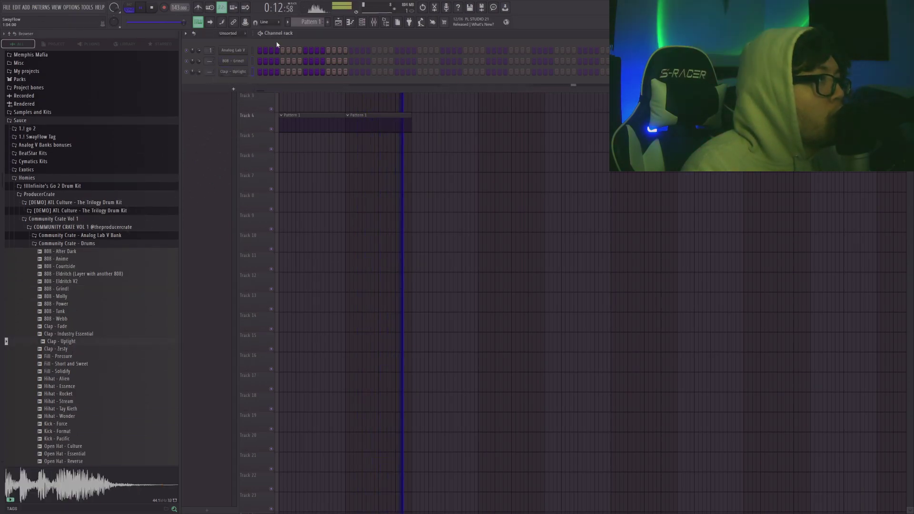
# - Place Clap - Uptight notes halfway through bars 2, 3 and 4 in the piano roll
pyautogui.press('F7')
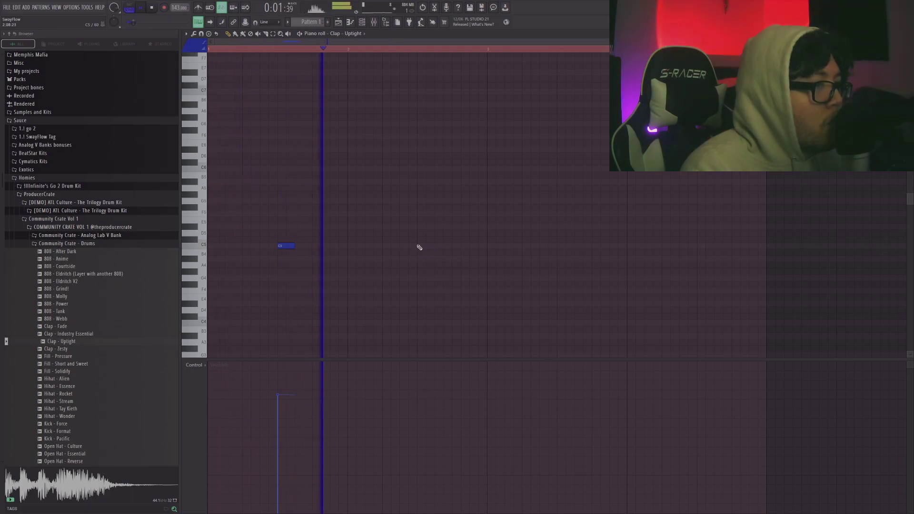
pyautogui.click(419, 247)
pyautogui.click(561, 247)
pyautogui.click(700, 246)
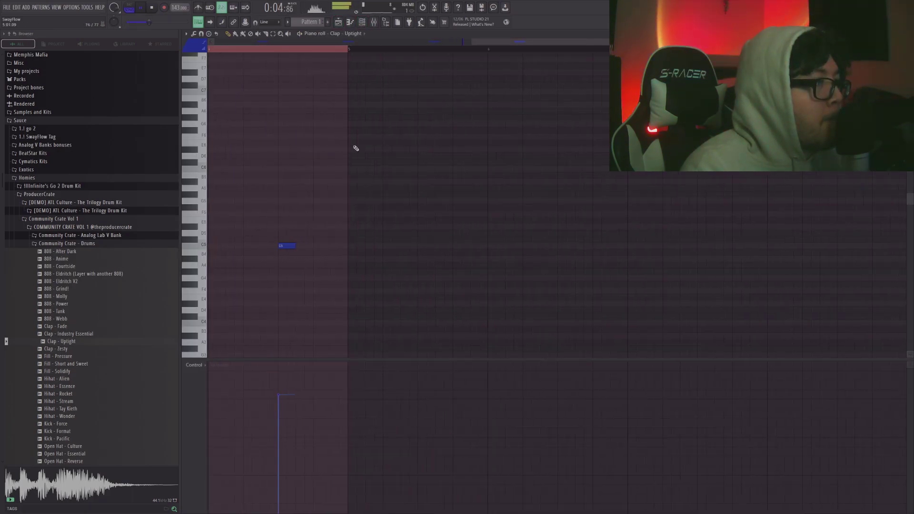
# - Add the Hihat - Alien and Hihat - Essence samples to the channel rack
pyautogui.scroll(-3, 68, 270)
pyautogui.moveTo(67, 259); pyautogui.dragTo(140, 203)
pyautogui.moveTo(214, 89); pyautogui.dragTo(215, 88)
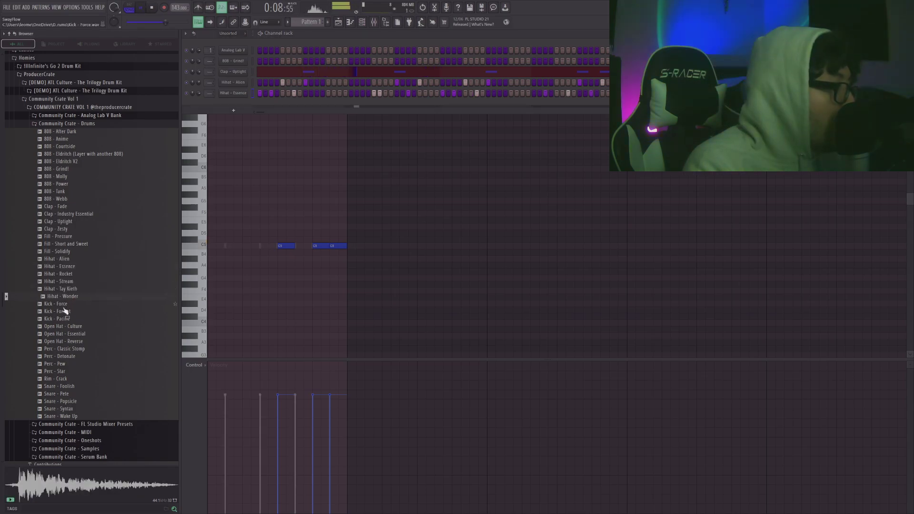
# - Audition the kit's kick samples and add Open Hat - Culture to the channel rack
pyautogui.click(66, 311)
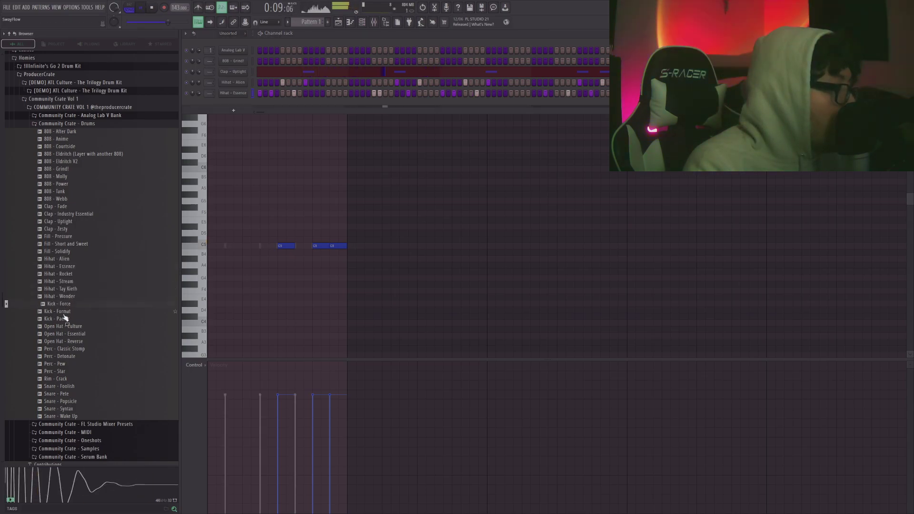
pyautogui.press('Up')
pyautogui.press('Up')
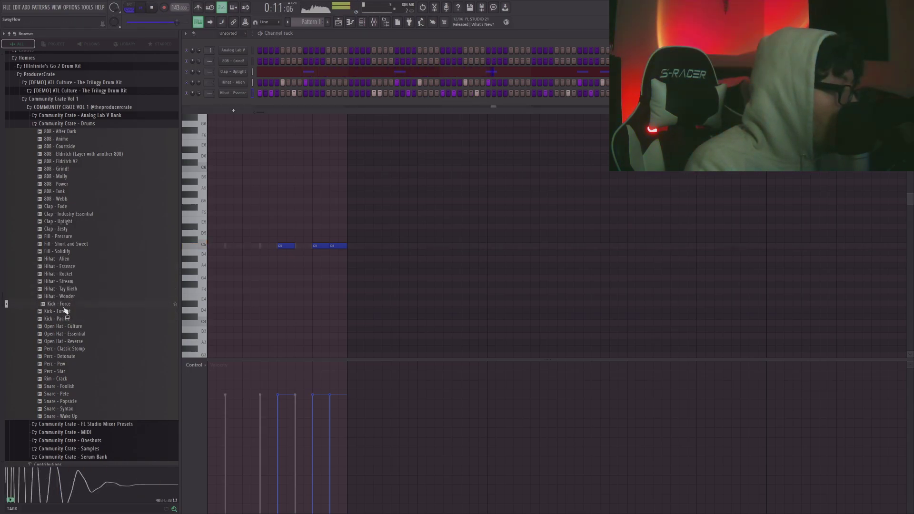
pyautogui.moveTo(69, 327); pyautogui.dragTo(194, 106)
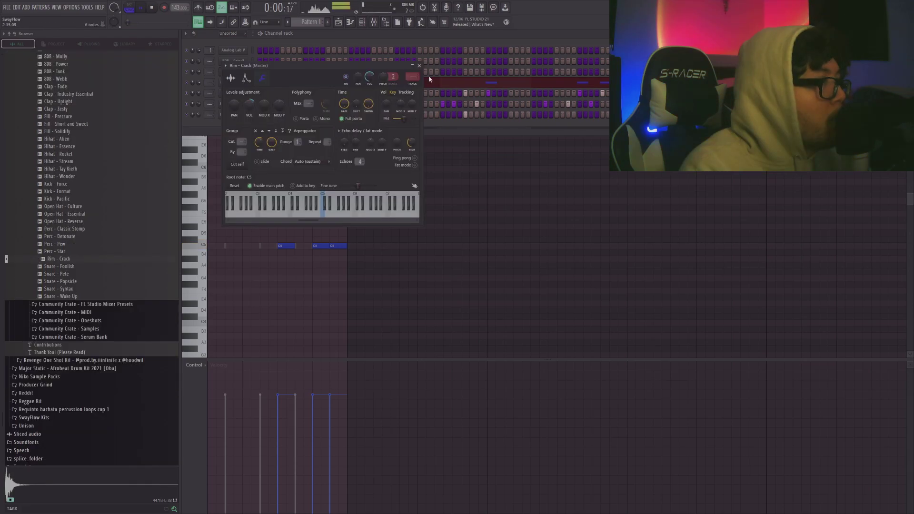
# - Add another hit to the Rim - Crack sequence and load Snare - Wake Up into its own channel with a sequenced hit
pyautogui.click(420, 66)
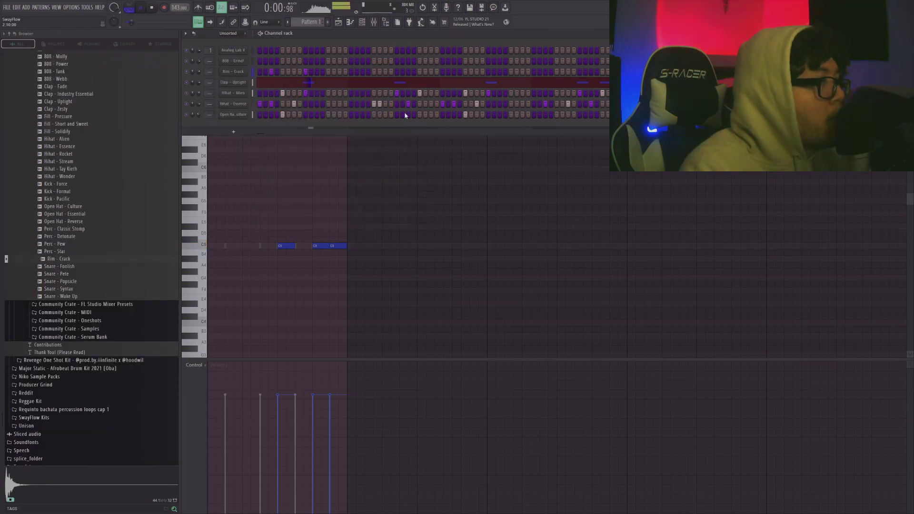
pyautogui.click(385, 71)
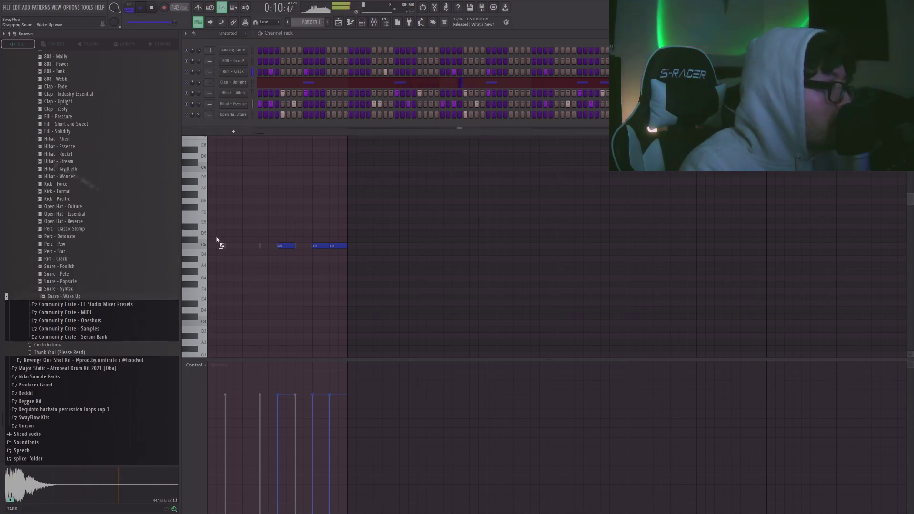
pyautogui.moveTo(237, 92); pyautogui.dragTo(256, 94)
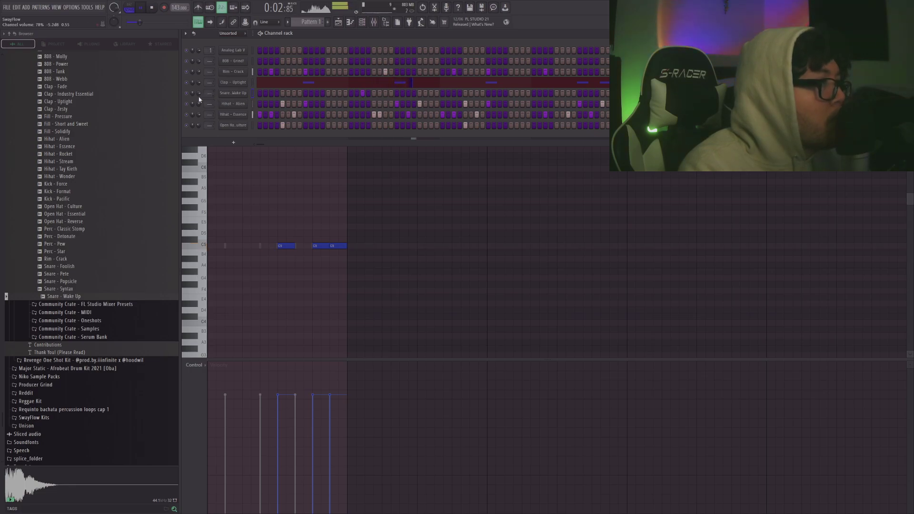
pyautogui.click(569, 94)
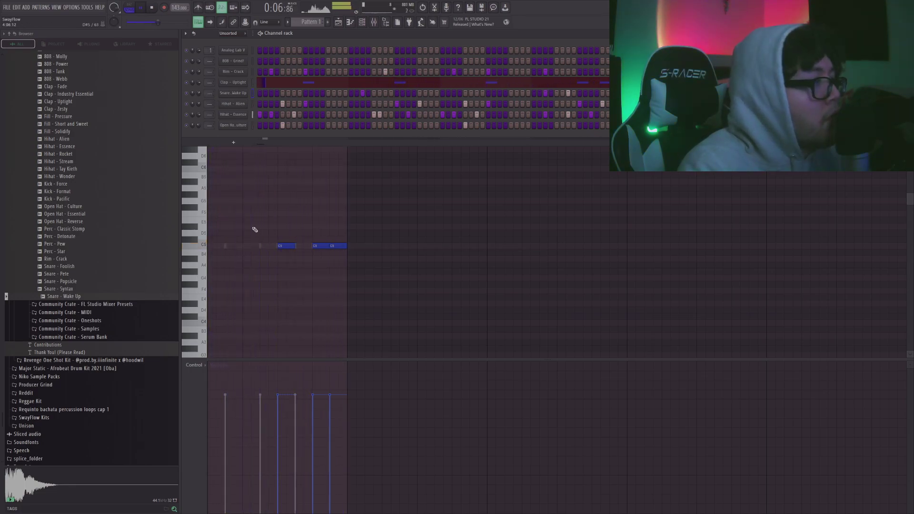
# - Audition the hihats, add Hihat - Tay Kieth as a channel and fill each 2 steps of its sequence
pyautogui.scroll(5, 102, 229)
pyautogui.click(75, 275)
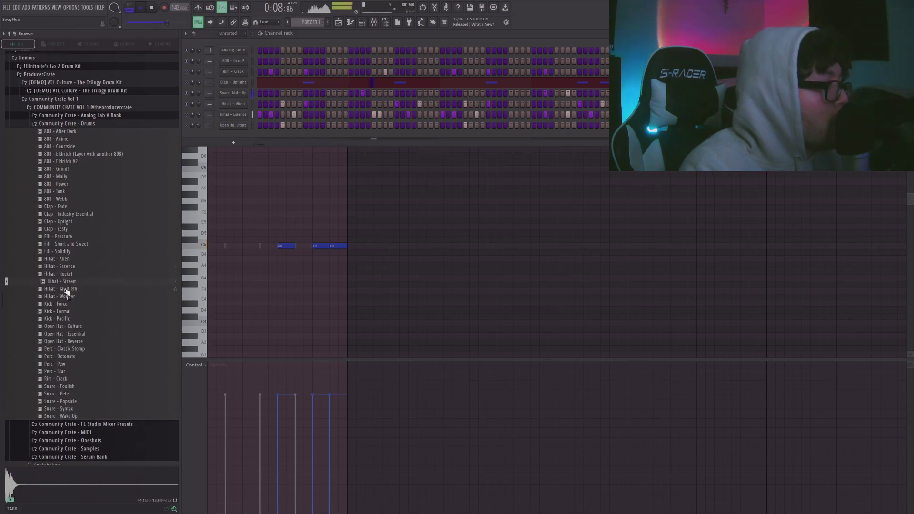
pyautogui.moveTo(217, 145); pyautogui.dragTo(219, 145)
pyautogui.rightClick(248, 138)
pyautogui.click(320, 164)
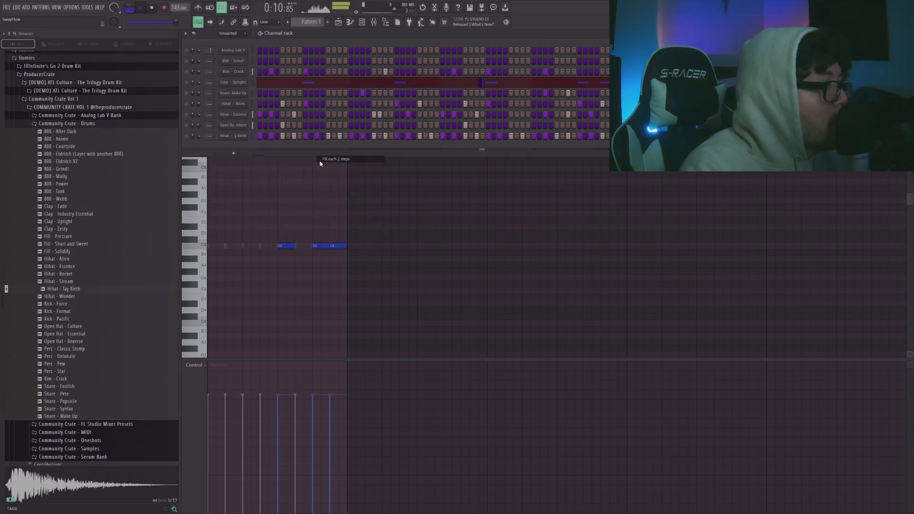
# - Collapse the Drums folder and place groups of 808 - Grind! notes in bars 1 and 3 of Pattern 2
pyautogui.click(78, 125)
pyautogui.click(343, 124)
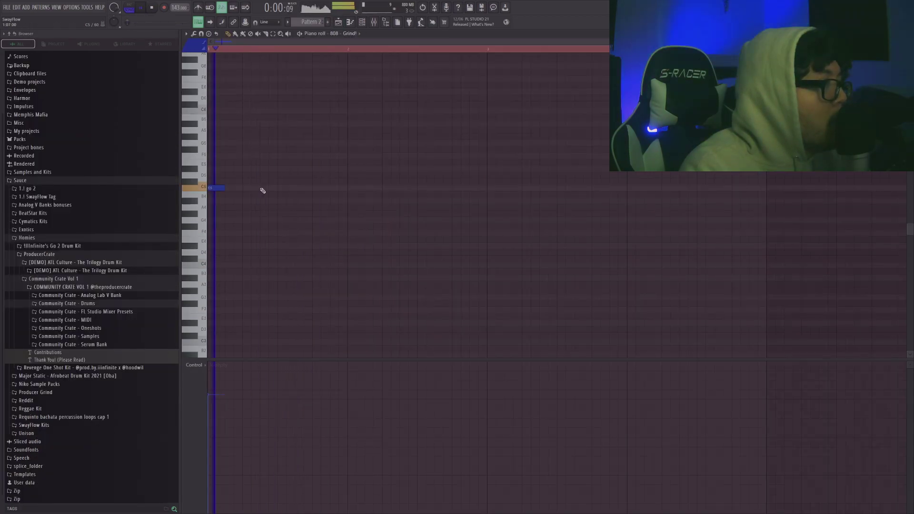
pyautogui.click(262, 189)
pyautogui.click(313, 188)
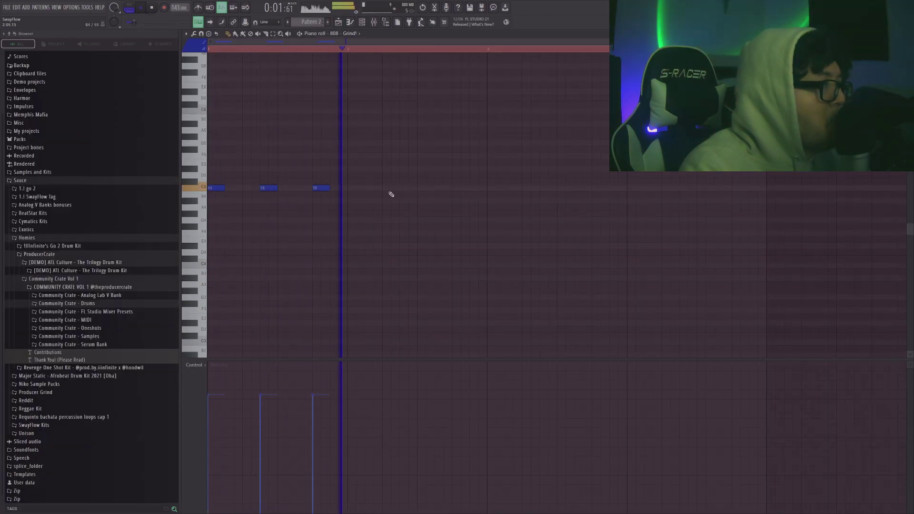
pyautogui.click(491, 189)
pyautogui.click(543, 189)
pyautogui.click(595, 188)
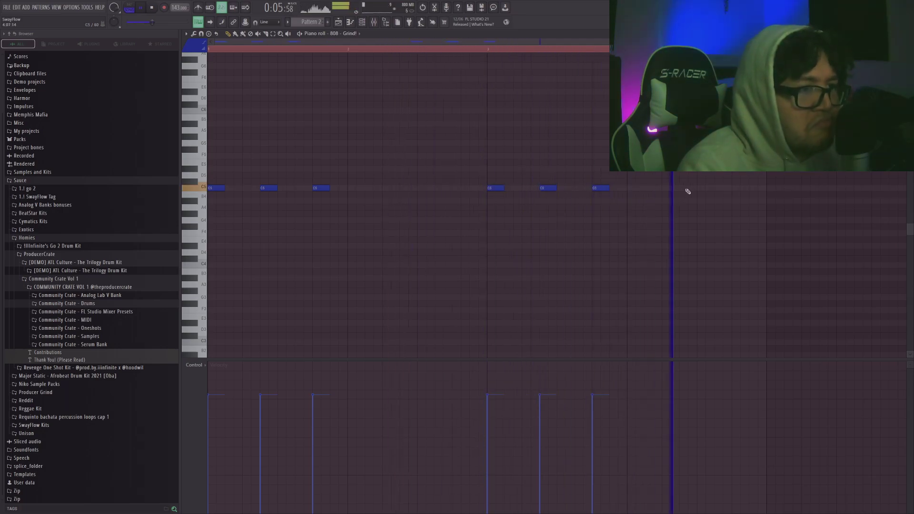
# - Open the sixth effect slot on the mixer track and toggle playback of the 808 - Grind! pattern
pyautogui.press('F5')
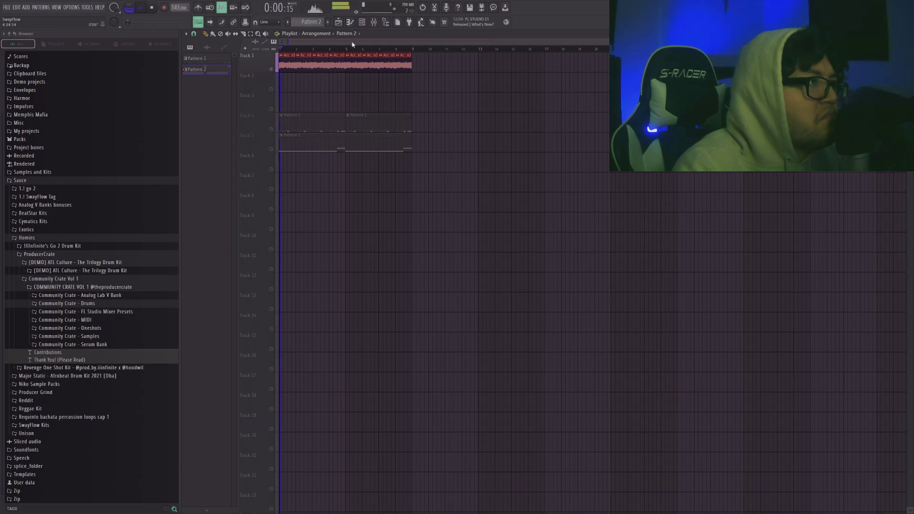
pyautogui.press('F9')
pyautogui.click(761, 235)
pyautogui.moveTo(761, 241)
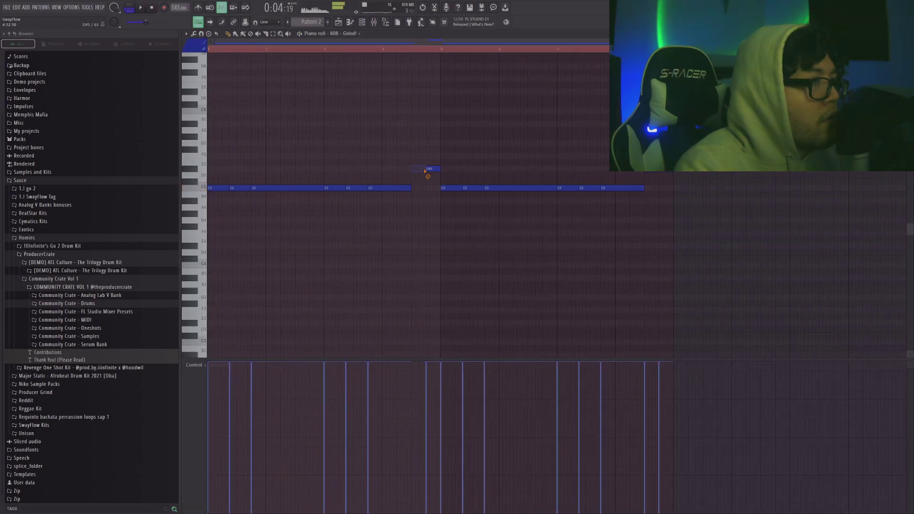
pyautogui.press('space')
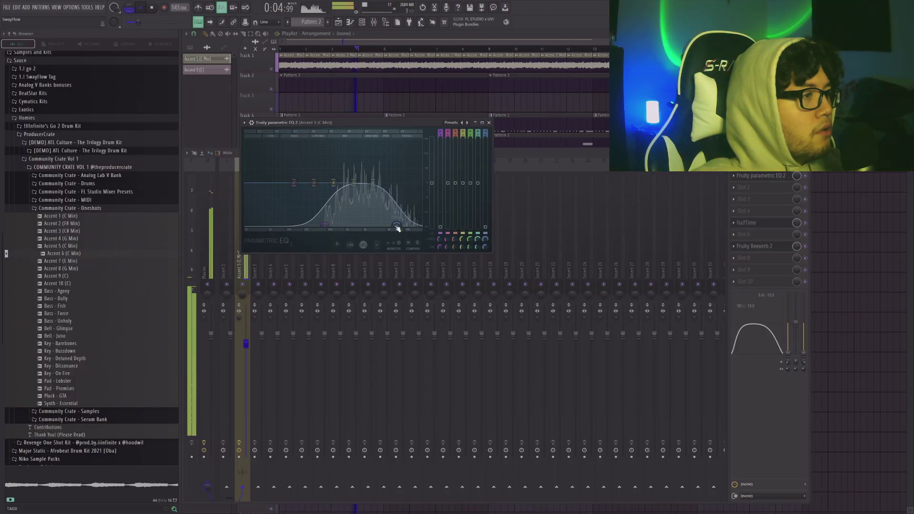
# - Close the equalizer and mixer, and move the drum and 808 pattern clips down to Tracks 7 and 8 in the playlist
pyautogui.click(489, 122)
pyautogui.press('F9')
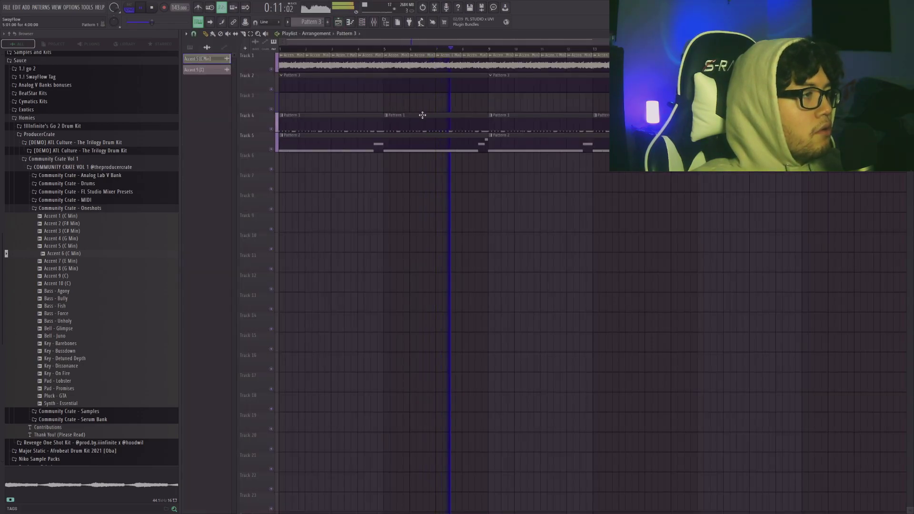
pyautogui.moveTo(422, 115); pyautogui.dragTo(316, 190)
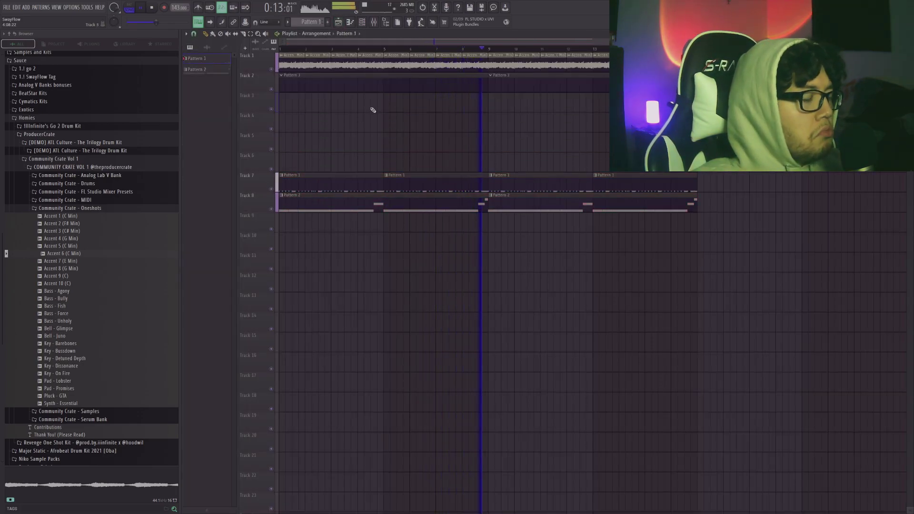
pyautogui.click(151, 8)
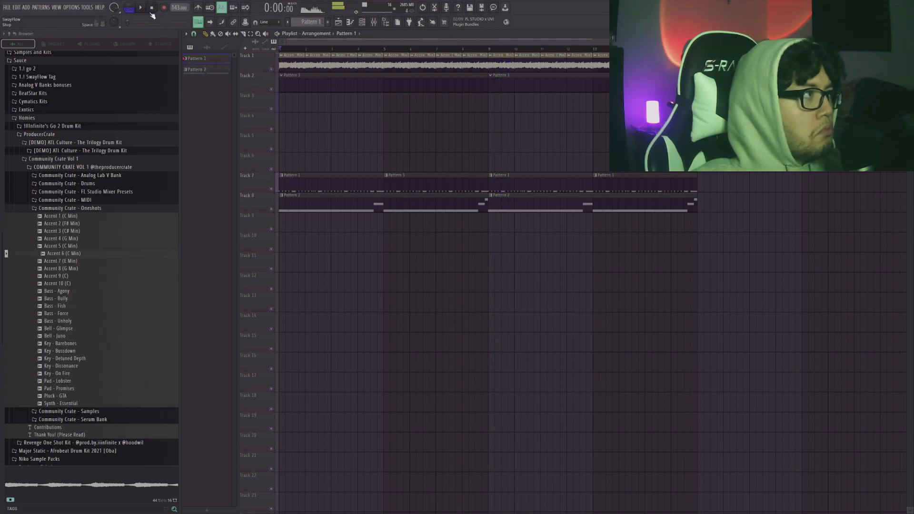
# - Replace the Sampler channel with Analog Lab V and open its My Sound Banks section
pyautogui.click(73, 270)
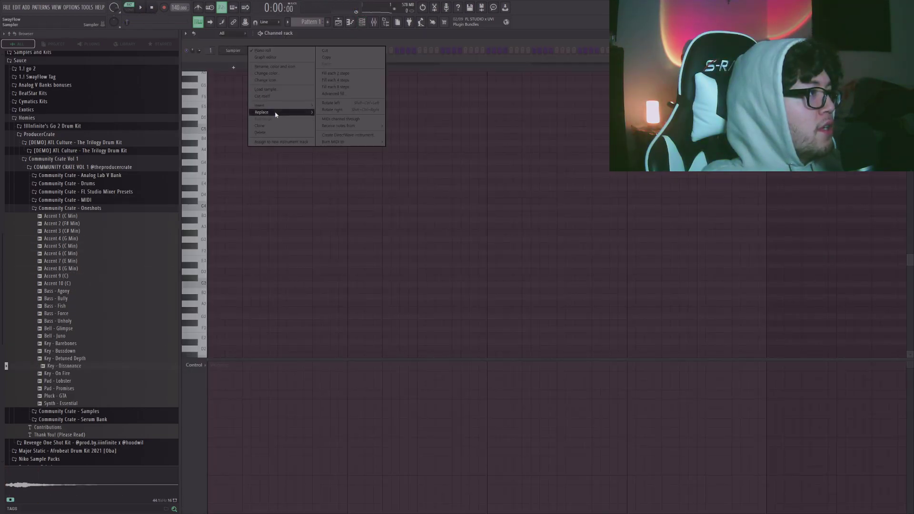
pyautogui.click(357, 170)
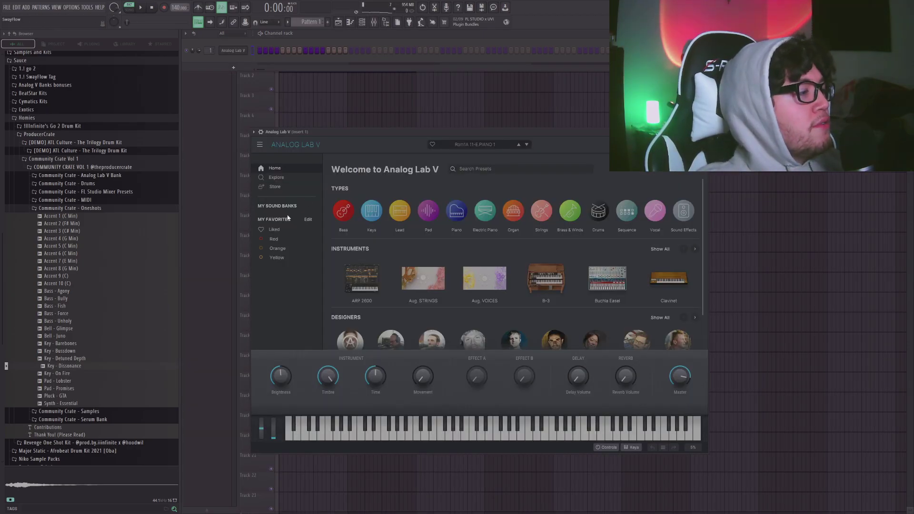
pyautogui.click(286, 206)
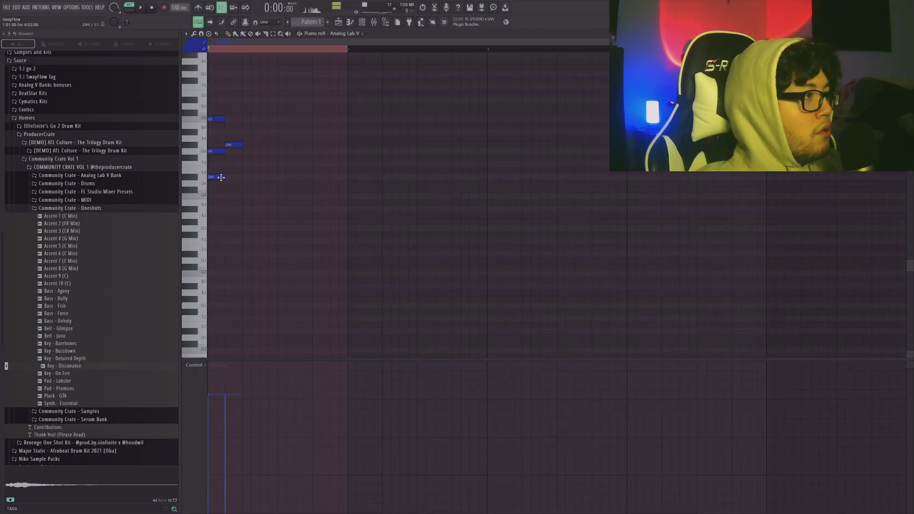
# - Delete the low note from the Analog Lab V phrase and duplicate the remaining notes across the pattern
pyautogui.rightClick(221, 177)
pyautogui.press('space')
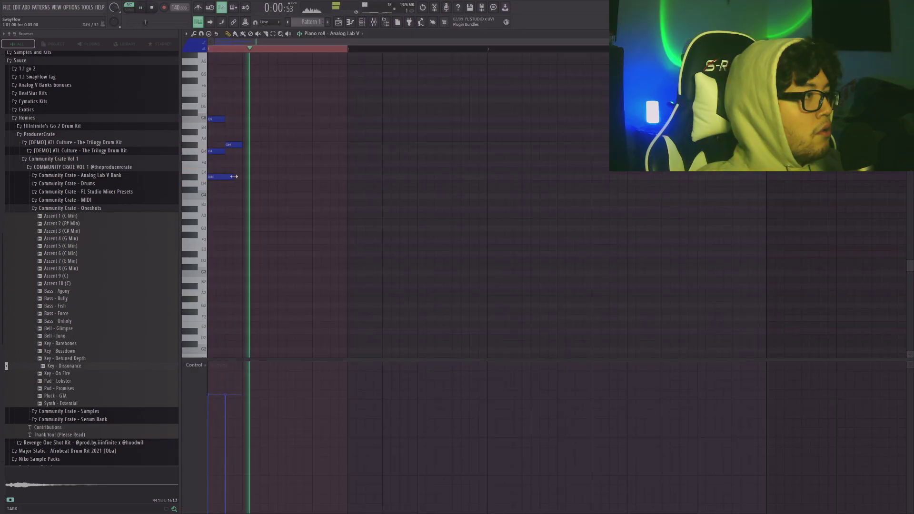
pyautogui.hotkey('ctrl', 'b')
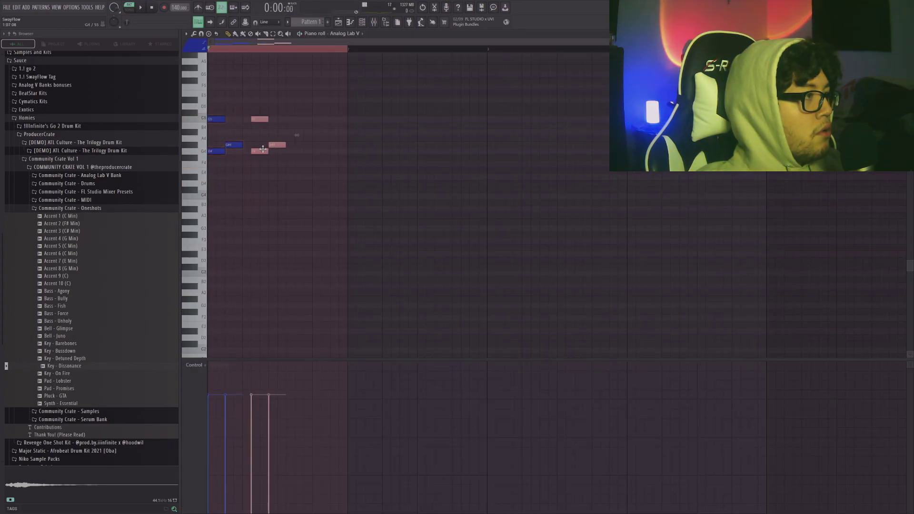
pyautogui.hotkey('ctrl', 'a')
pyautogui.hotkey('ctrl', 'b')
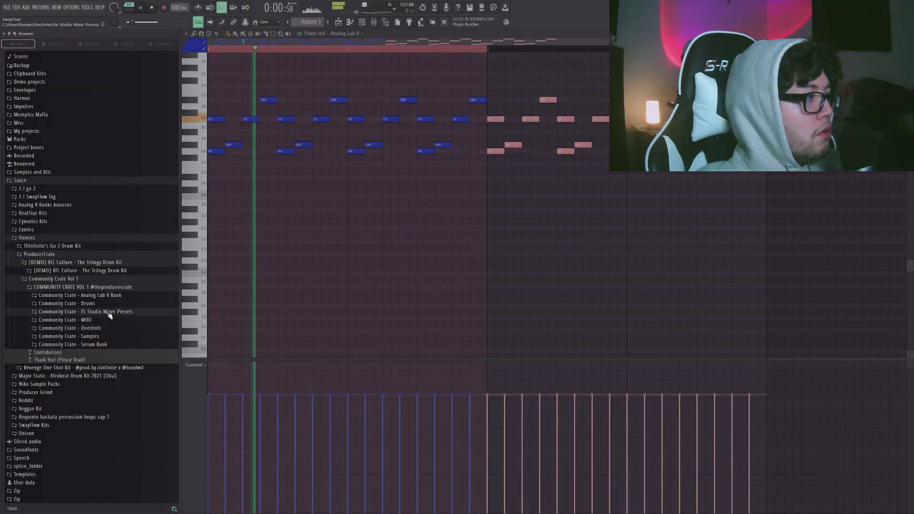
# - Open the Community Crate - FL Studio Mixer Presets folder and apply Oneshot Saucifier to a mixer track
pyautogui.click(107, 311)
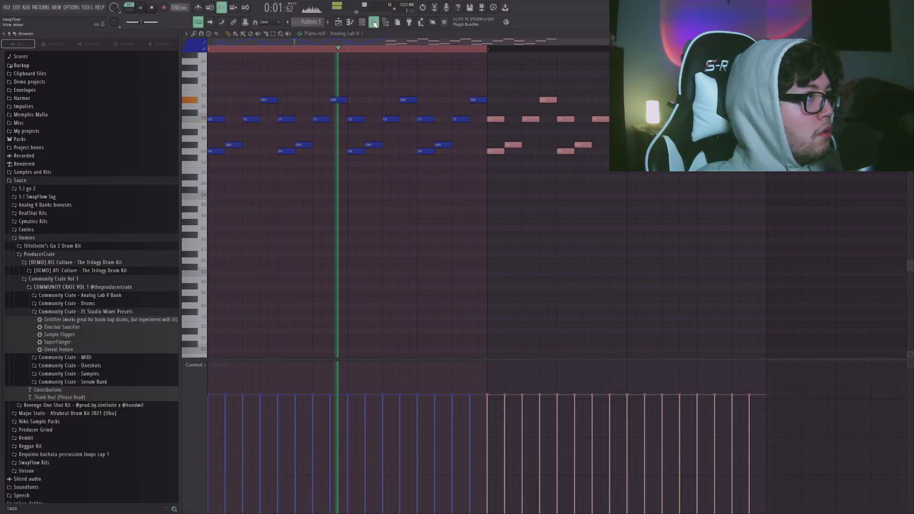
pyautogui.press('F9')
pyautogui.moveTo(94, 329); pyautogui.dragTo(209, 317)
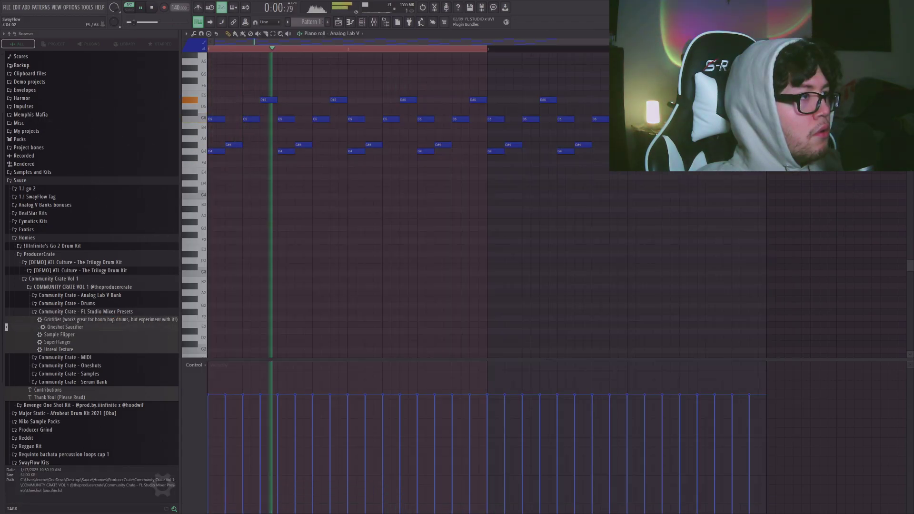
# - Move the duplicated Analog Lab V notes into bar 2 and play the extended phrase
pyautogui.scroll(3, 288, 208)
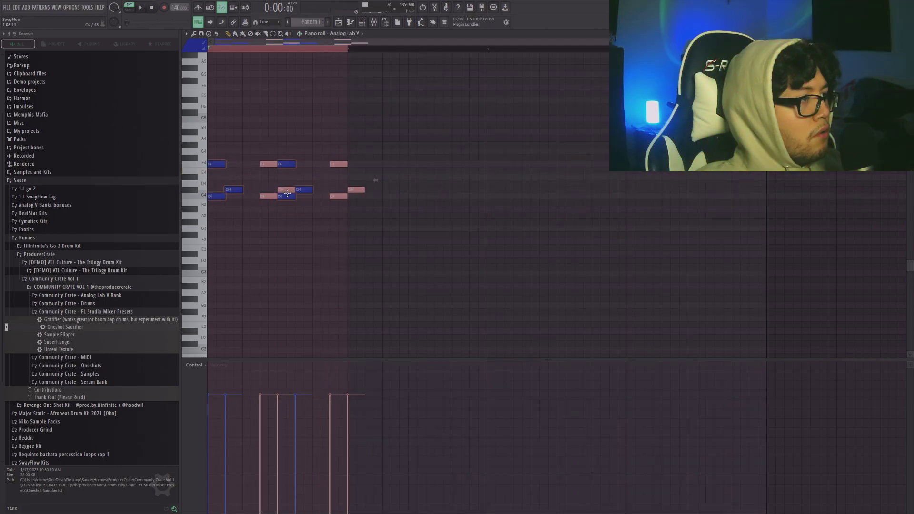
pyautogui.moveTo(288, 193); pyautogui.dragTo(375, 193)
pyautogui.press('space')
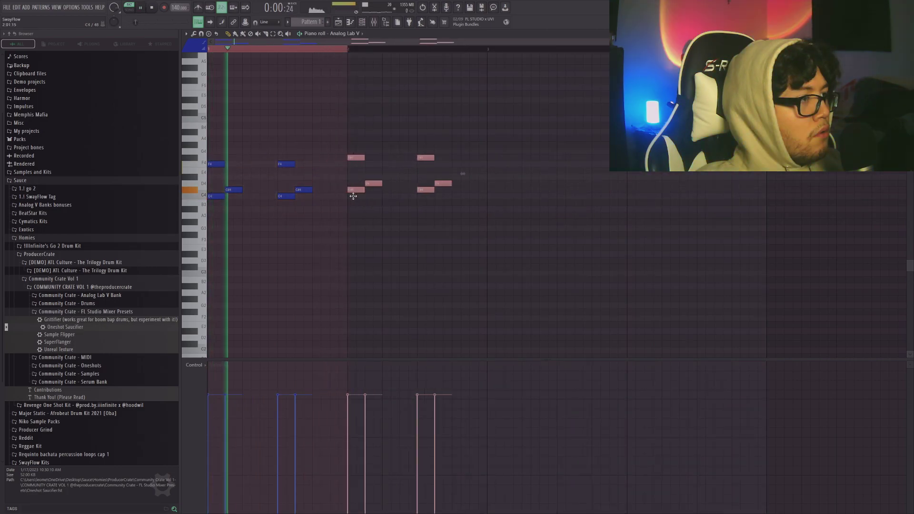
pyautogui.hotkey('ctrl', 'd')
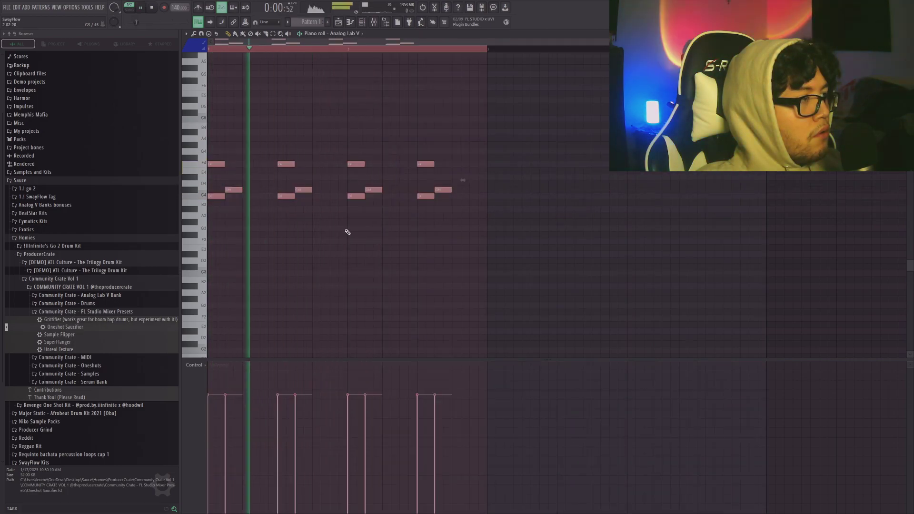
# - Transpose all the Analog Lab V phrase notes up four semitones and play the pattern
pyautogui.moveTo(211, 198); pyautogui.dragTo(211, 173)
pyautogui.press('space')
pyautogui.hotkey('ctrl', 'd')
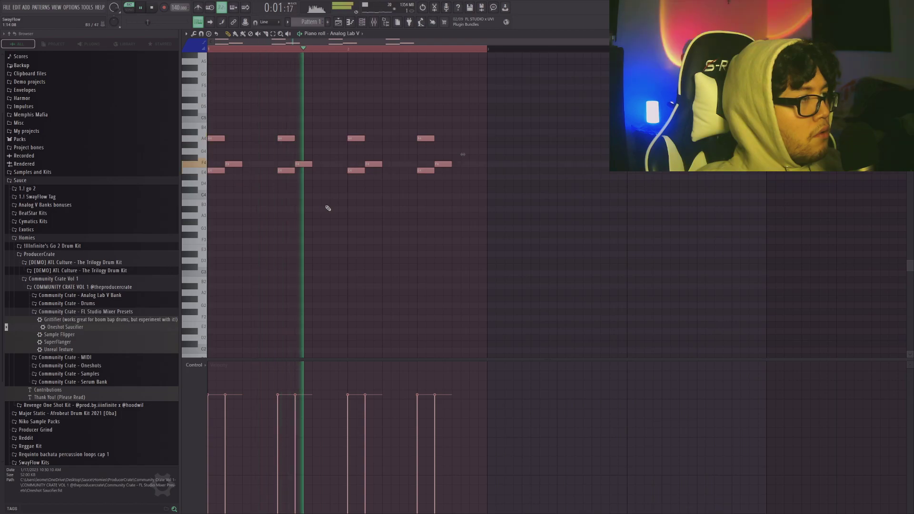
# - Duplicate the Pattern 1 clip in the playlist and consolidate Track 1 into an audio clip
pyautogui.hotkey('ctrl', 'b')
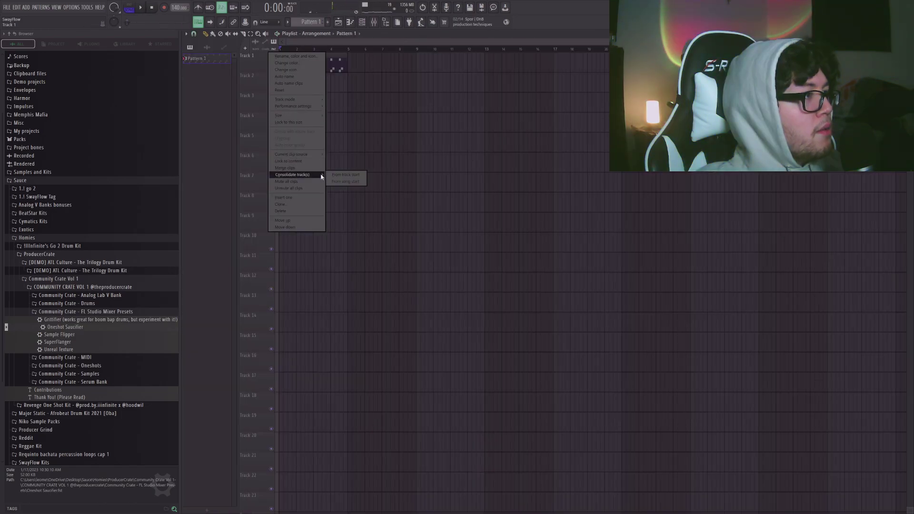
pyautogui.click(345, 175)
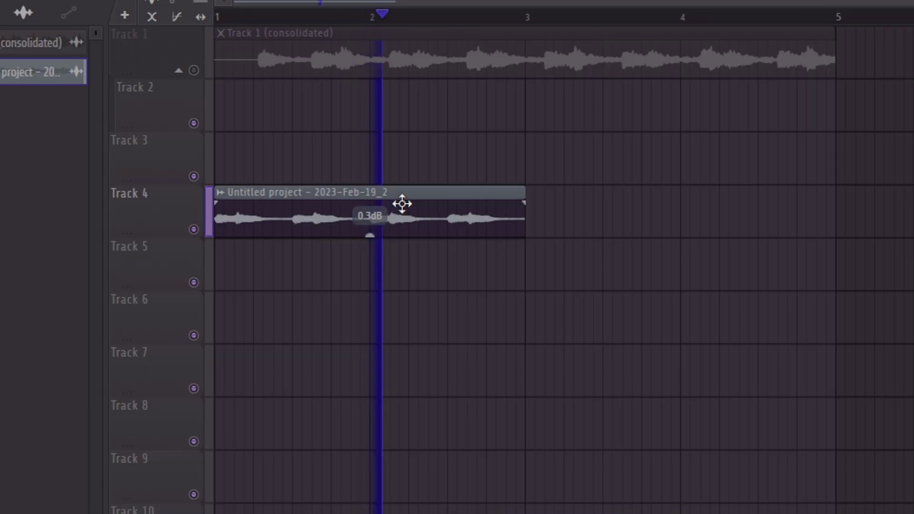
# - Set the bounced audio clip to Reverse with Stretch mode and route it to mixer track 2
pyautogui.doubleClick(402, 202)
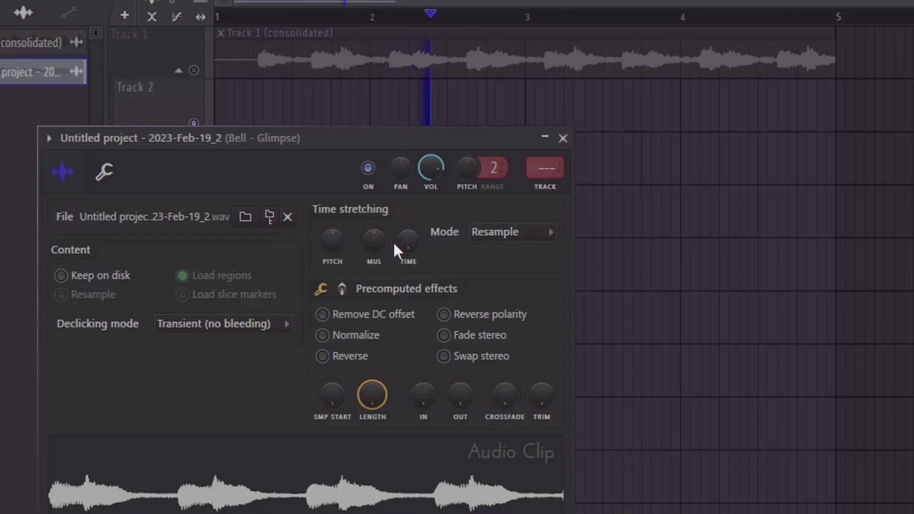
pyautogui.click(343, 354)
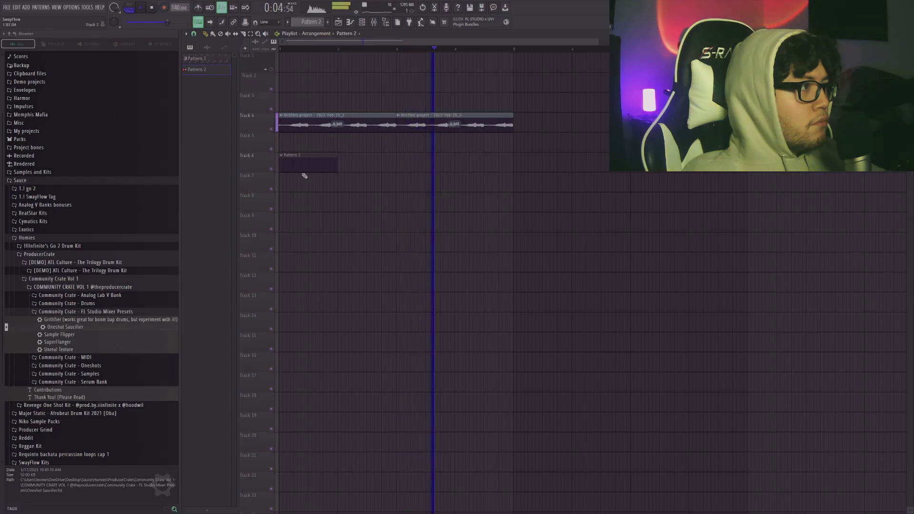
pyautogui.doubleClick(376, 126)
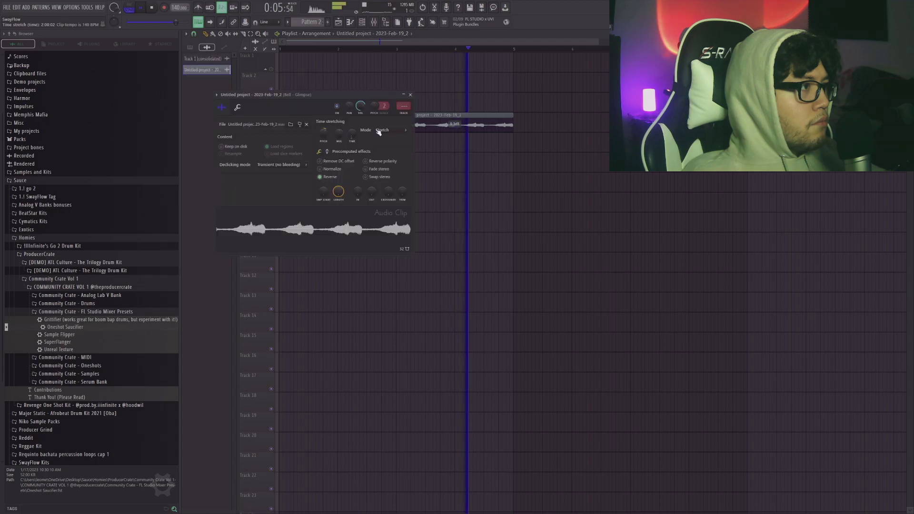
pyautogui.click(404, 113)
# - Delete the Wow Control effect, the upper Fruity parametric EQ 2 and the first-slot effect from the audio clip's mixer track
pyautogui.click(767, 239)
pyautogui.click(704, 191)
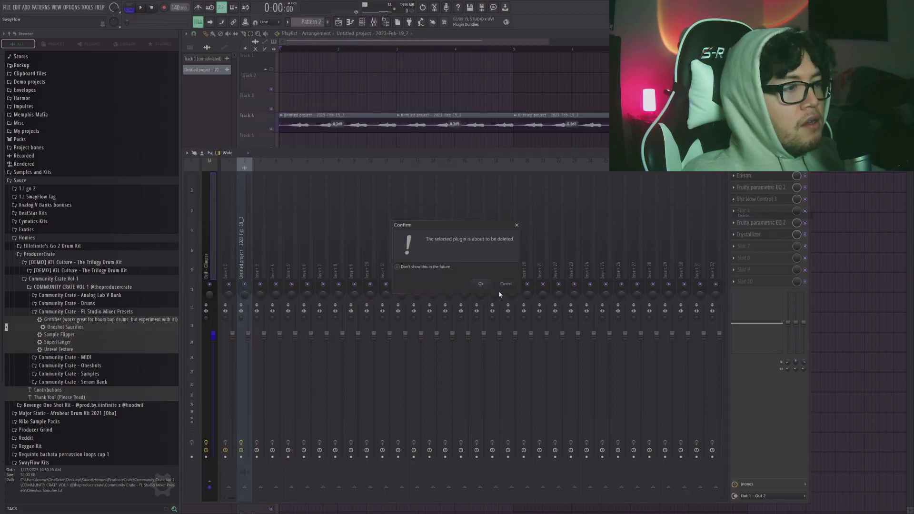
pyautogui.press('Escape')
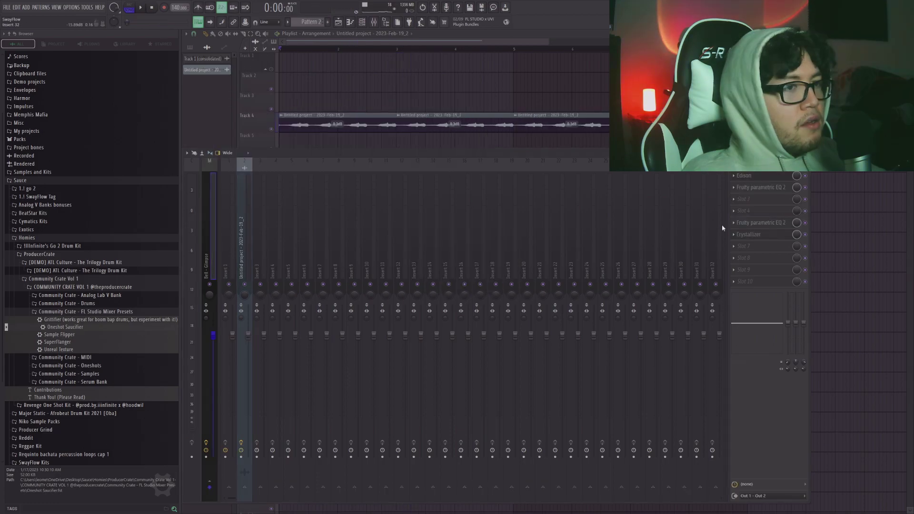
pyautogui.click(757, 199)
pyautogui.click(744, 203)
pyautogui.click(480, 284)
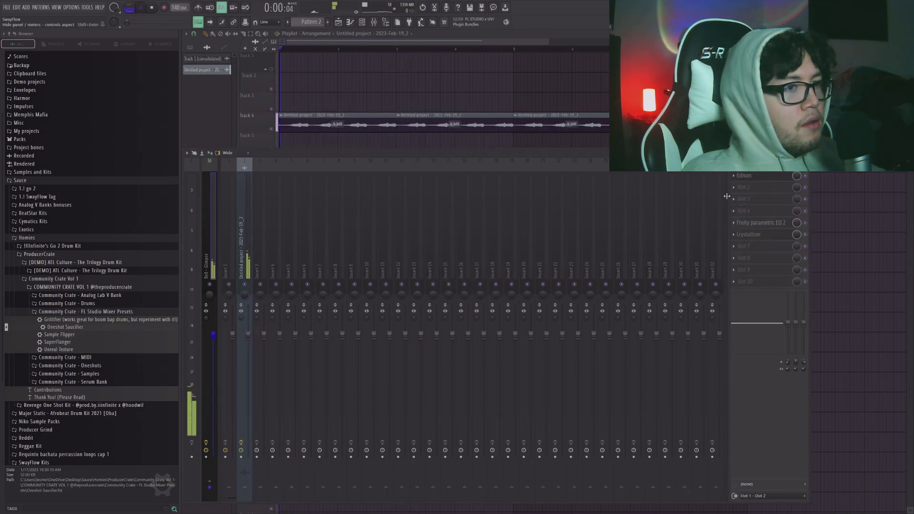
pyautogui.press('space')
pyautogui.click(735, 177)
pyautogui.click(739, 192)
pyautogui.press('Return')
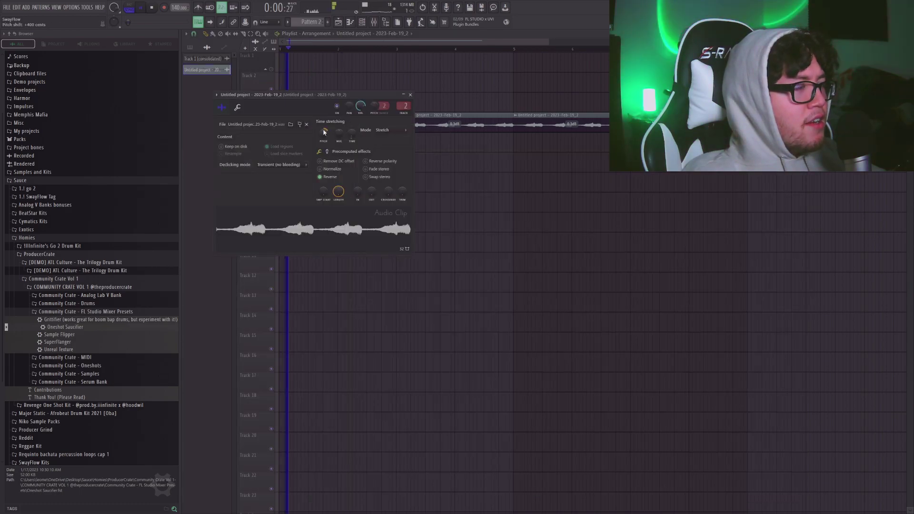
# - Shift the reversed clip's pitch by +400 cents, set its channel volume to 76%, and play the arrangement
pyautogui.press('Escape')
pyautogui.press('space')
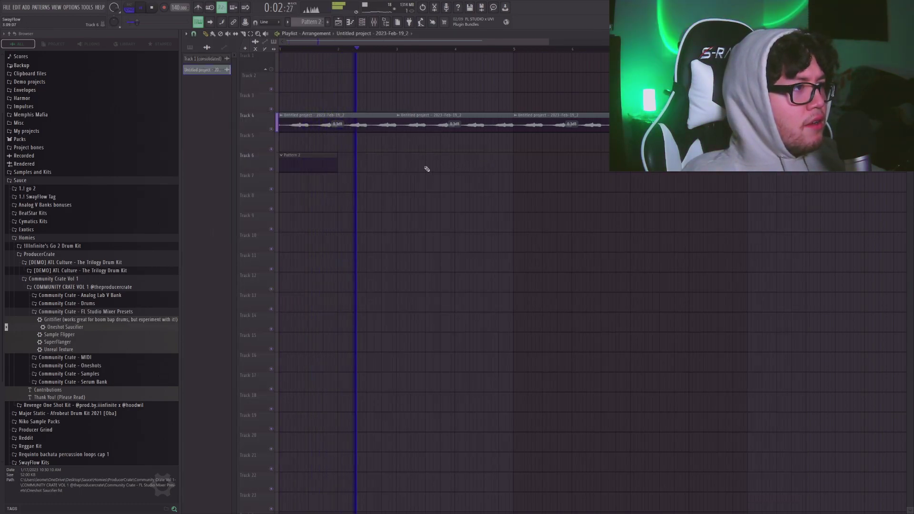
pyautogui.doubleClick(367, 124)
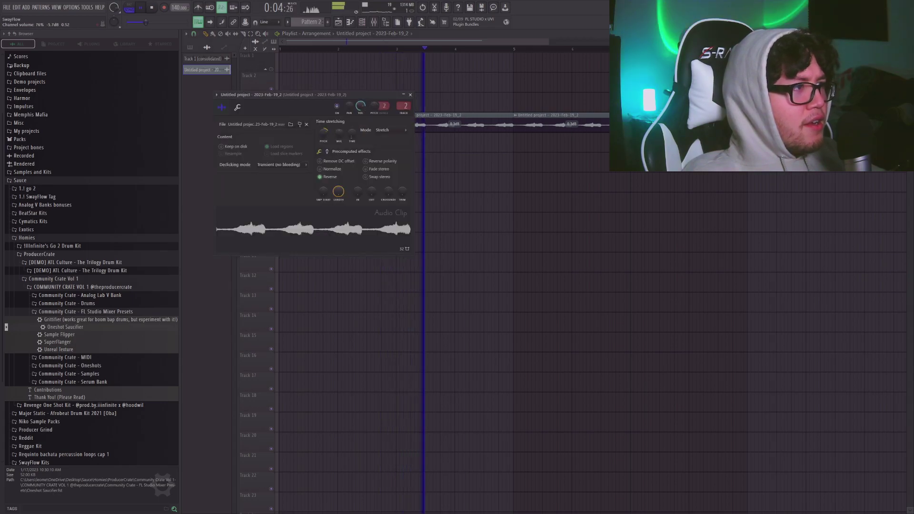
pyautogui.press('Escape')
pyautogui.press('space')
# - Extend the Pattern 2 clip to about four bars and load the Bass - Unholy oneshot as a new channel
pyautogui.moveTo(337, 167); pyautogui.dragTo(511, 167)
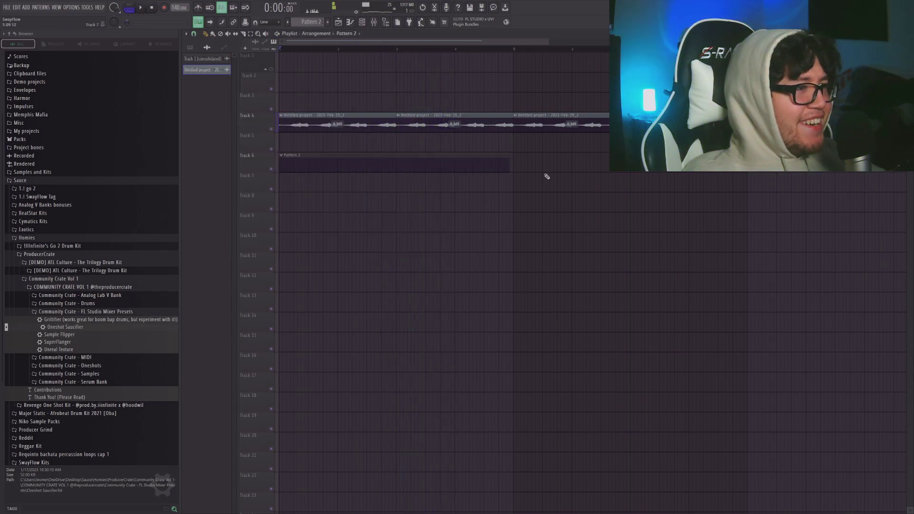
pyautogui.click(518, 164)
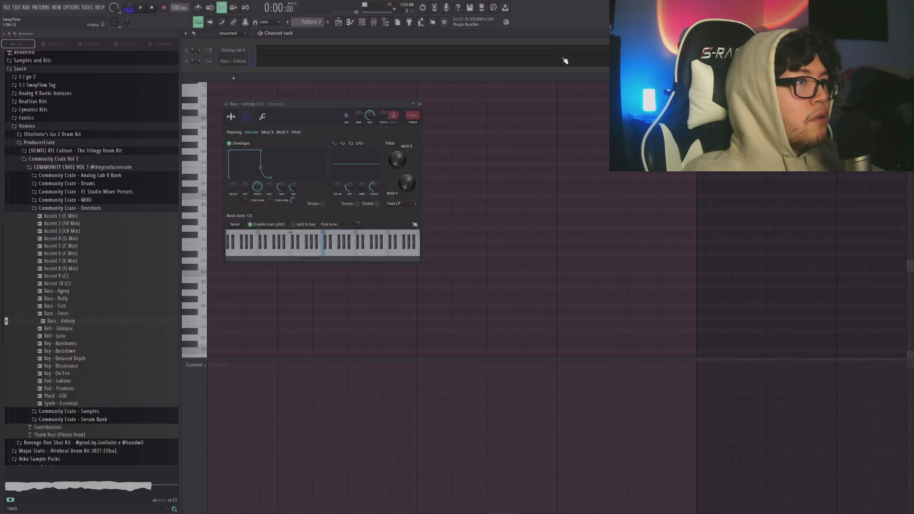
pyautogui.press('Escape')
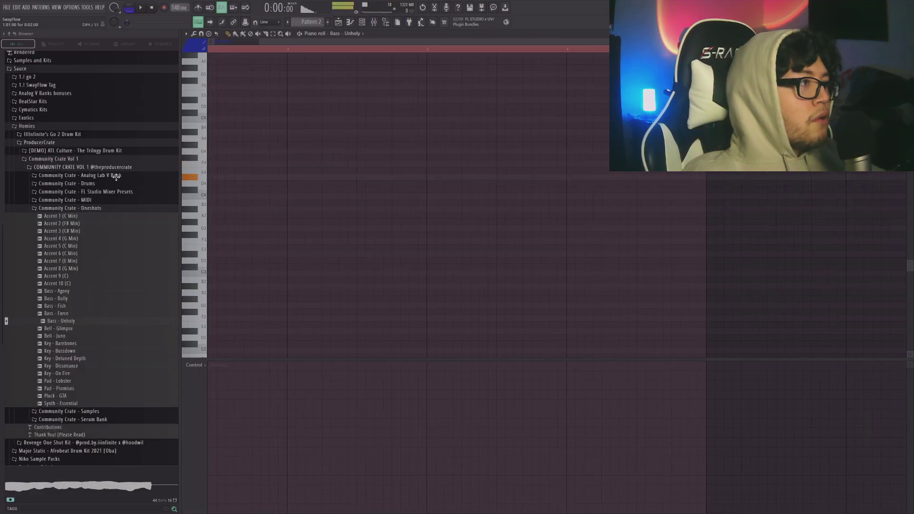
# - Draw a two-bar C#5 note for Bass - Unholy during playback and duplicate it to fill out the bass line
pyautogui.press('space')
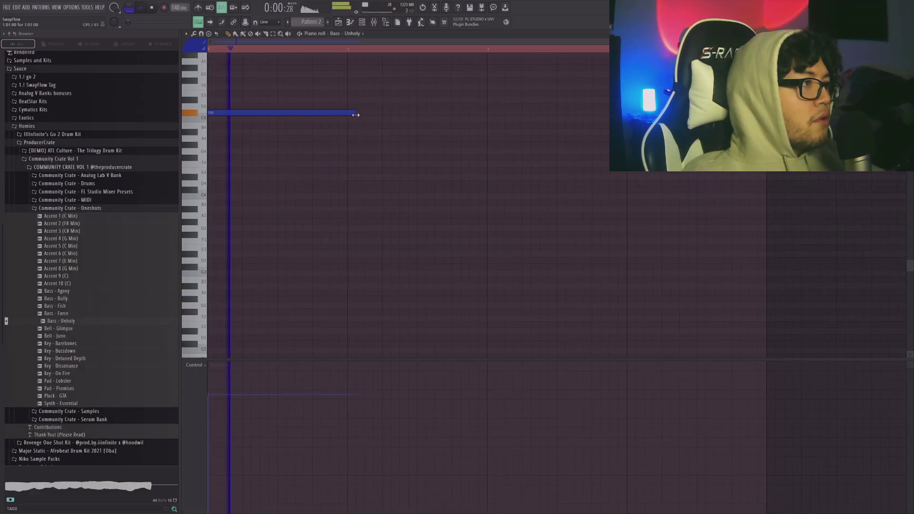
pyautogui.moveTo(357, 116); pyautogui.dragTo(486, 115)
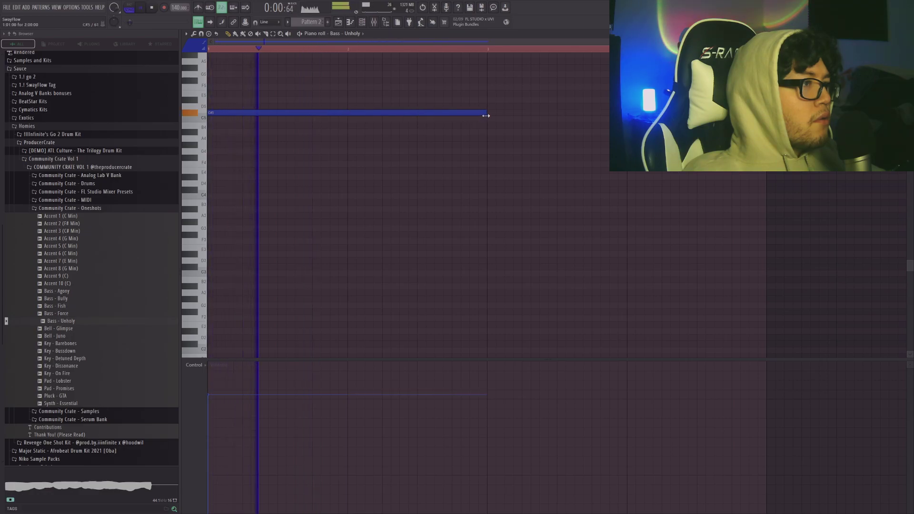
pyautogui.scroll(3, 503, 136)
pyautogui.click(490, 150)
pyautogui.hotkey('ctrl', 'a')
pyautogui.scroll(4, 478, 129)
pyautogui.scroll(-2, 435, 49)
pyautogui.hotkey('ctrl', 'd')
pyautogui.moveTo(560, 156); pyautogui.dragTo(515, 154)
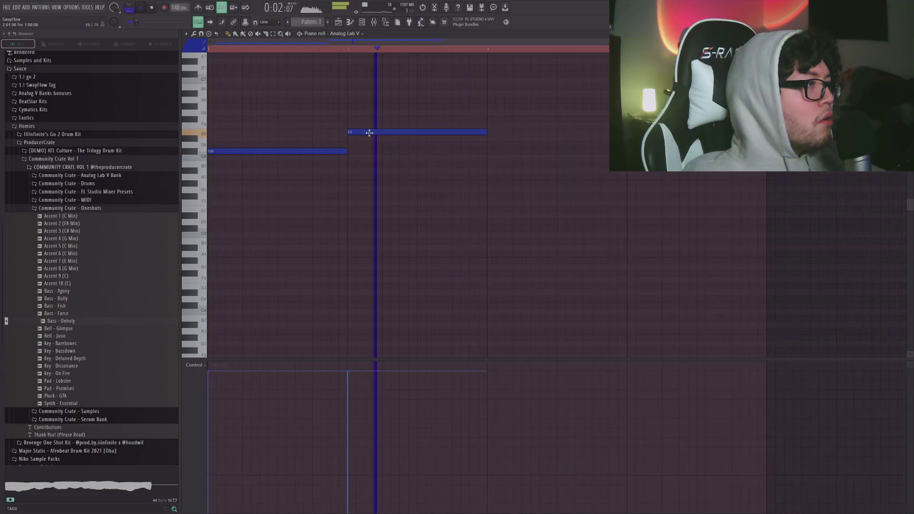
# - Replace the second Analog Lab V note in Pattern 3 with a lower half-bar note in the second half of bar 2
pyautogui.moveTo(347, 134); pyautogui.dragTo(351, 100)
pyautogui.rightClick(351, 100)
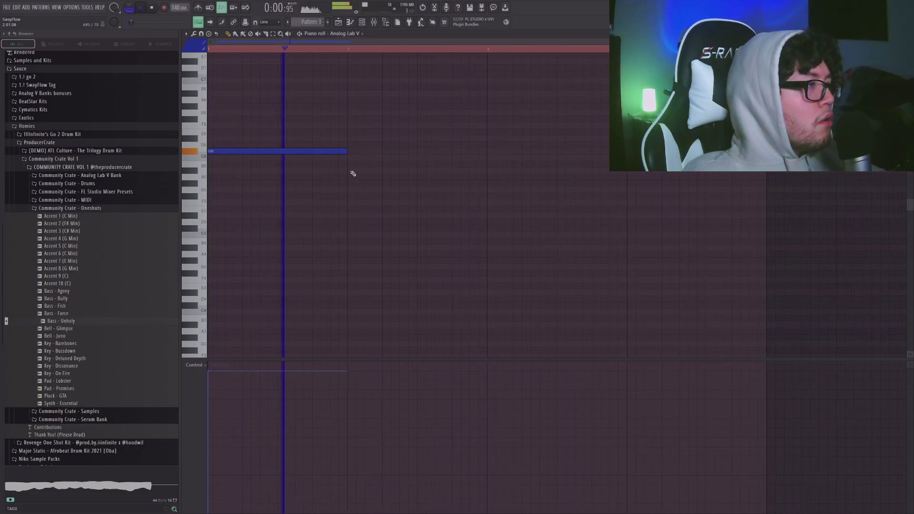
pyautogui.click(422, 195)
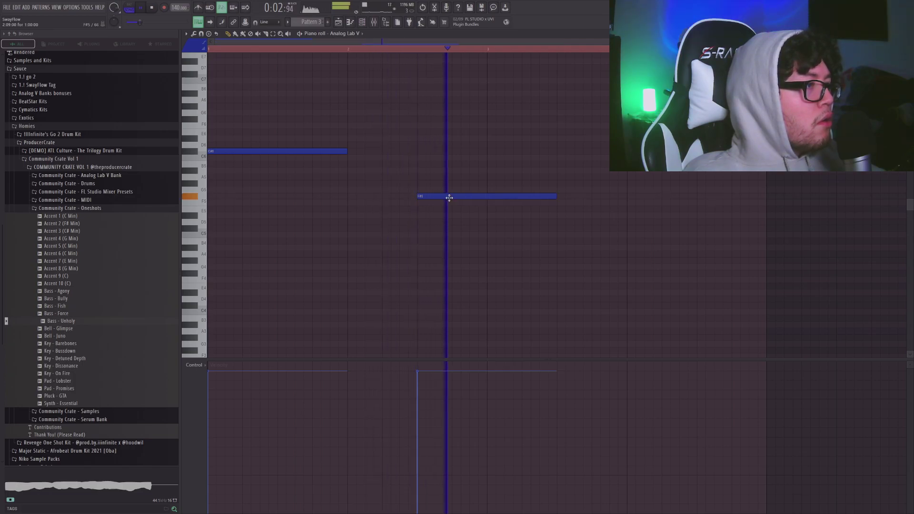
pyautogui.moveTo(449, 198); pyautogui.dragTo(448, 177)
pyautogui.press('space')
pyautogui.press('space')
pyautogui.moveTo(555, 185); pyautogui.dragTo(498, 168)
# - Duplicate the two-note Analog Lab V phrase into bars 3 and 4 at the same pitches and play it
pyautogui.hotkey('ctrl', 'a')
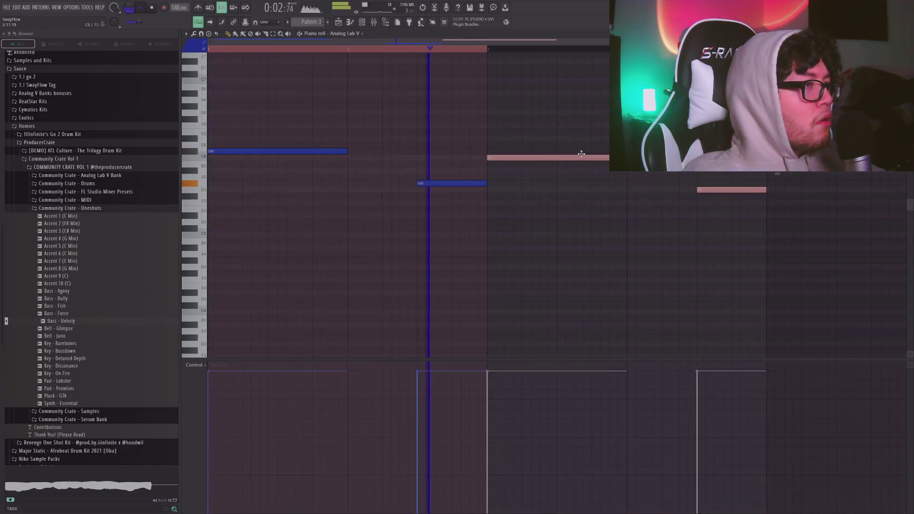
pyautogui.press('space')
pyautogui.press('space')
pyautogui.scroll(-2, 454, 54)
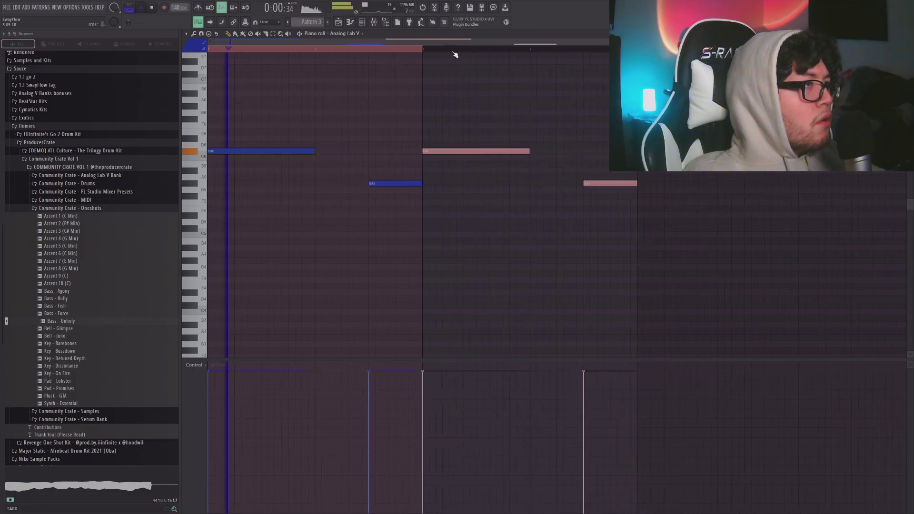
# - Open Analog Lab V from the channel rack and browse the Community Crate 1 presets onward from Shakey
pyautogui.click(362, 23)
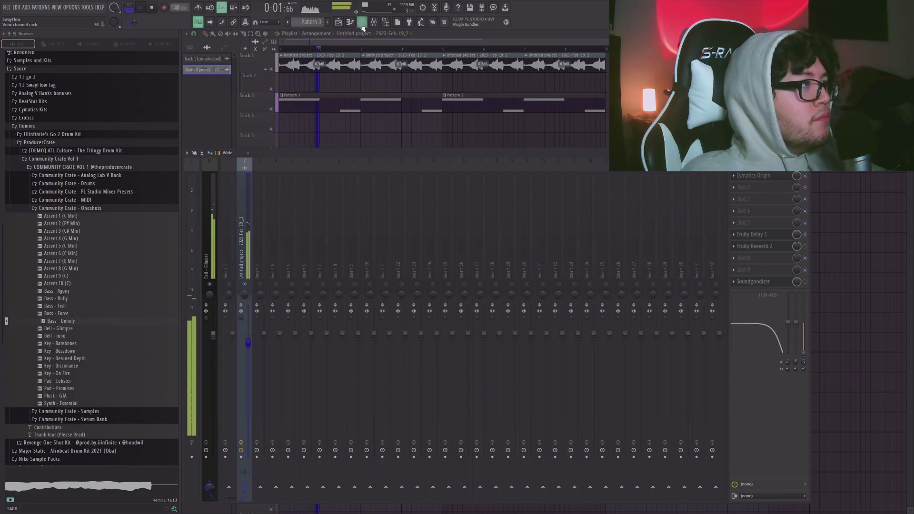
pyautogui.click(361, 23)
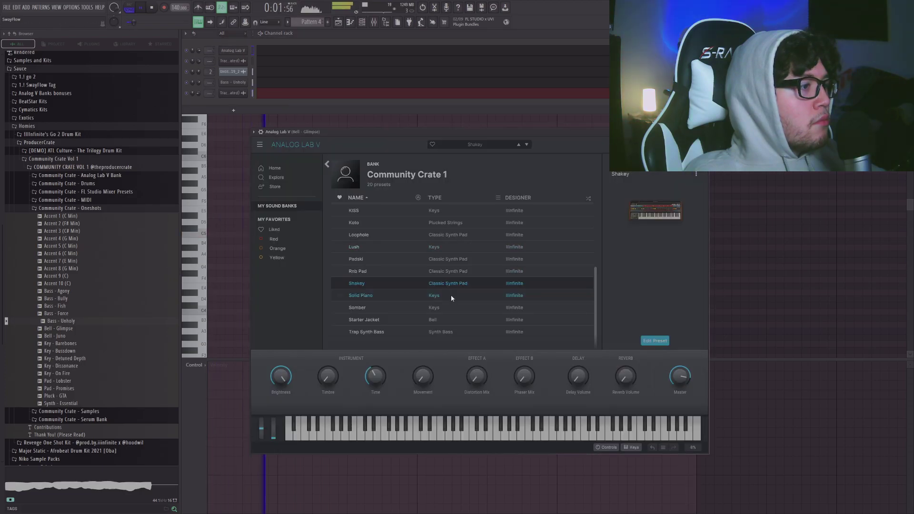
pyautogui.press('Down')
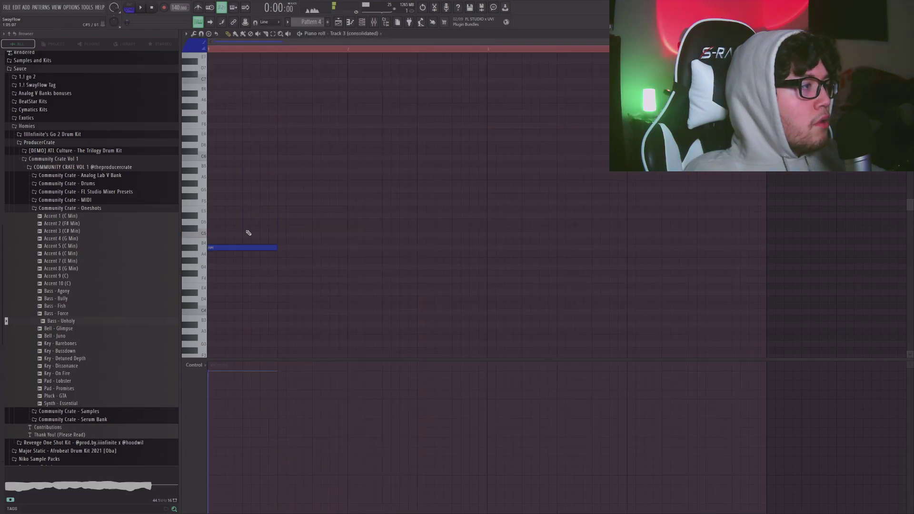
# - Build a four-bar Analog Lab V line in Pattern 4, ending with a half-bar note one semitone higher
pyautogui.click(358, 37)
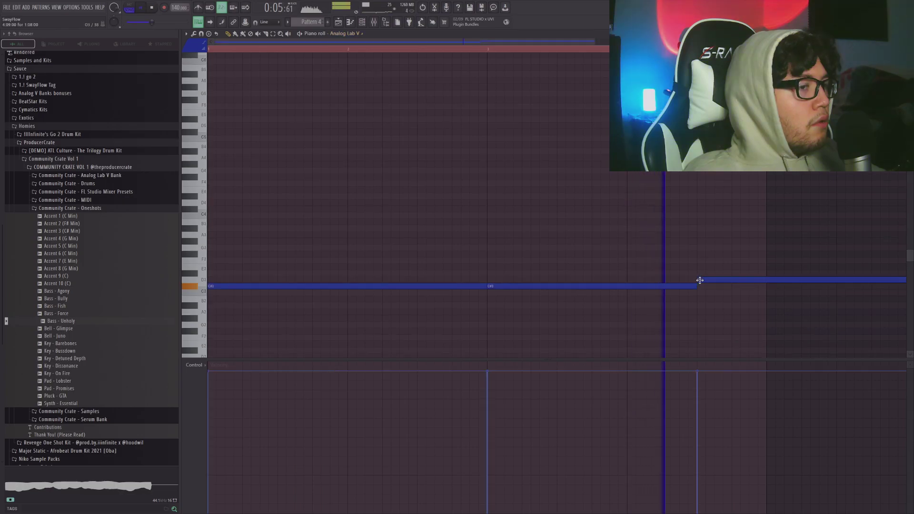
pyautogui.scroll(-2, 752, 231)
pyautogui.moveTo(541, 239); pyautogui.dragTo(542, 314)
pyautogui.moveTo(619, 280); pyautogui.dragTo(571, 286)
# - Transpose all the Pattern 4 Analog Lab V notes down one octave
pyautogui.hotkey('ctrl', 'a')
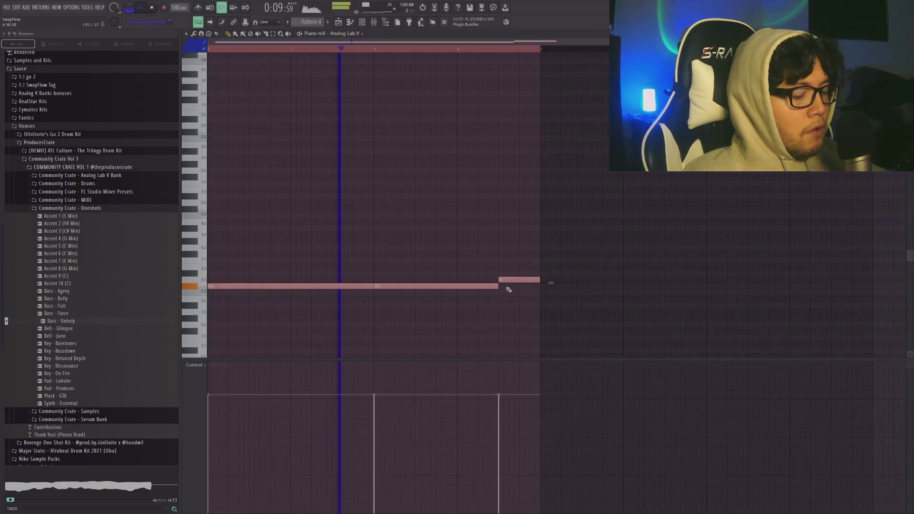
pyautogui.hotkey('ctrl', 'Down')
pyautogui.scroll(-4, 478, 290)
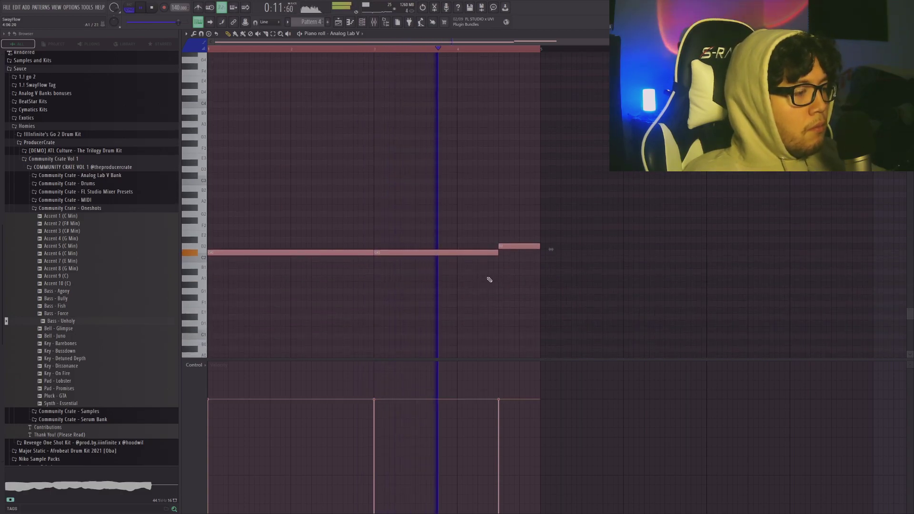
# - In Fruity parametric EQ 2 on Track 4 (consolidated), move the low-pass band to 20000 Hz and raise the high-pass cutoff
pyautogui.press('F5')
pyautogui.press('F9')
pyautogui.click(760, 176)
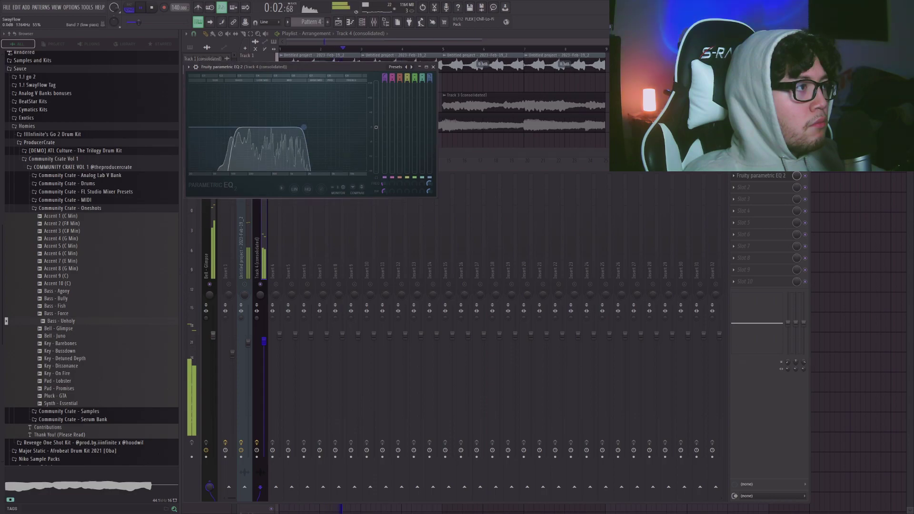
pyautogui.moveTo(324, 127); pyautogui.dragTo(365, 127)
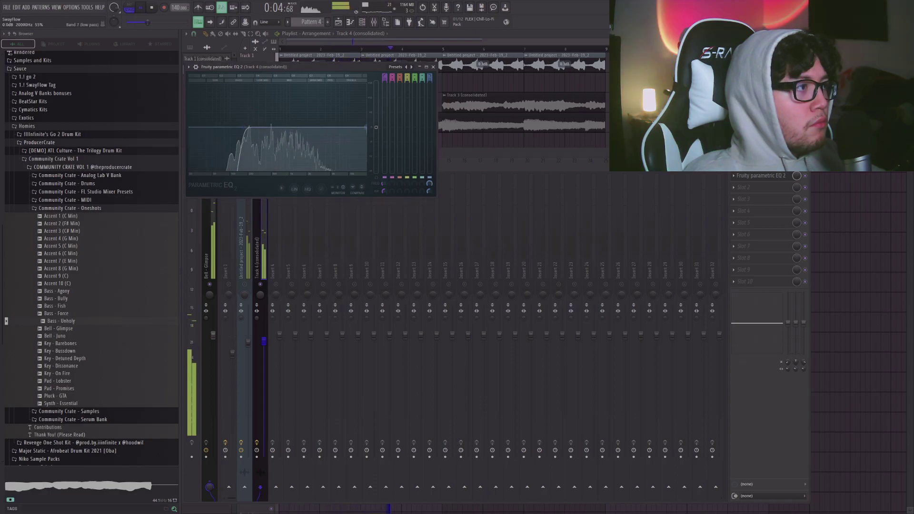
pyautogui.moveTo(246, 130); pyautogui.dragTo(271, 128)
pyautogui.click(434, 67)
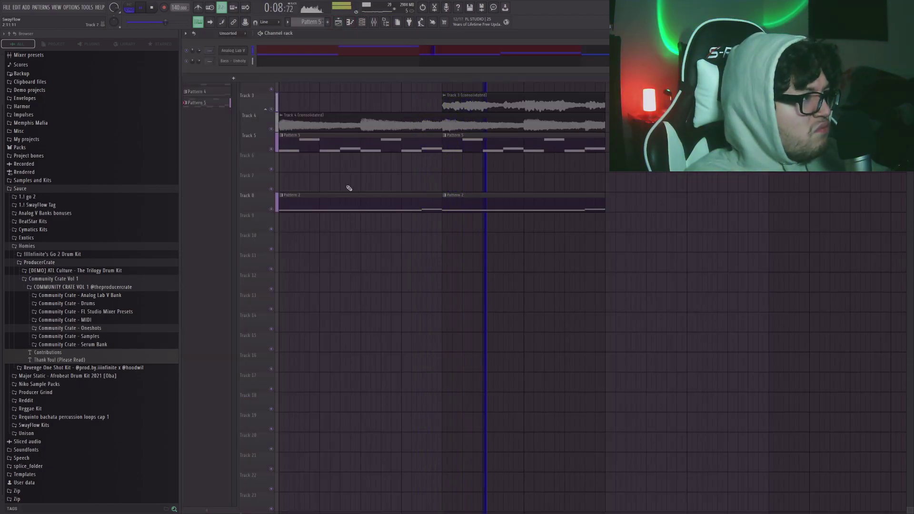
# - Consolidate Track 5 into audio and add Portal to effect slot 9 of its mixer track
pyautogui.rightClick(264, 136)
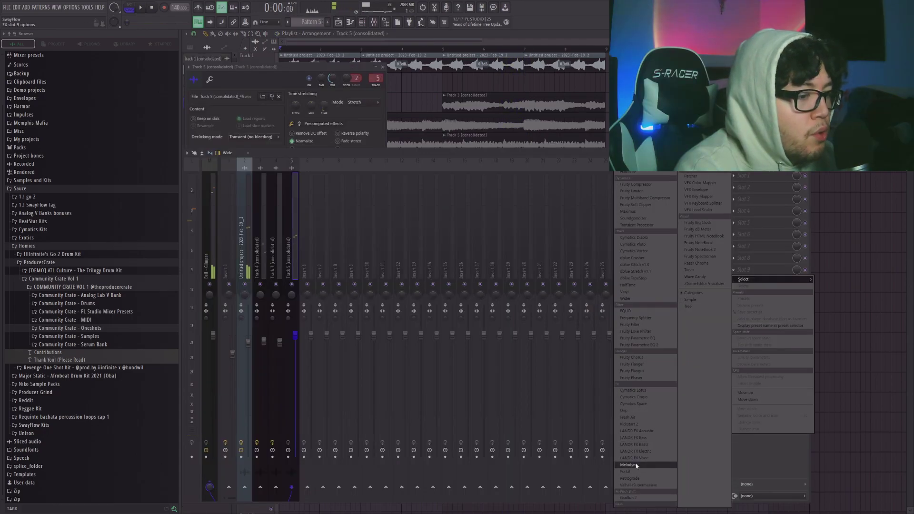
pyautogui.click(628, 471)
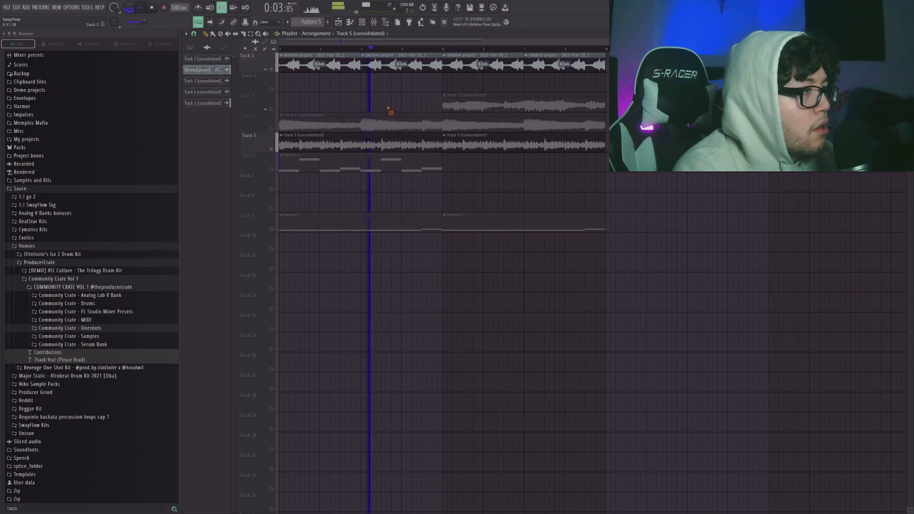
# - Add Soundgoodizer to effect slot 10 of the Track 5 (consolidated) mixer track
pyautogui.click(376, 22)
pyautogui.click(762, 281)
pyautogui.moveTo(761, 291)
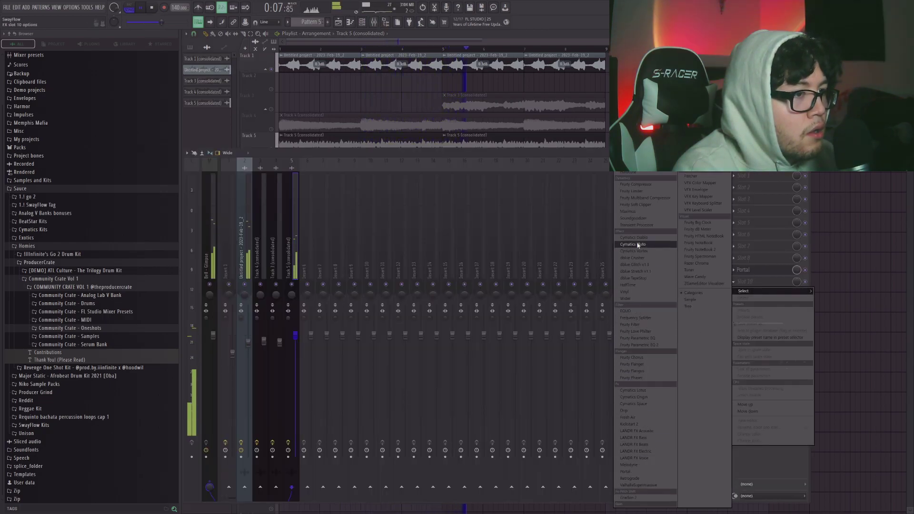
pyautogui.click(638, 237)
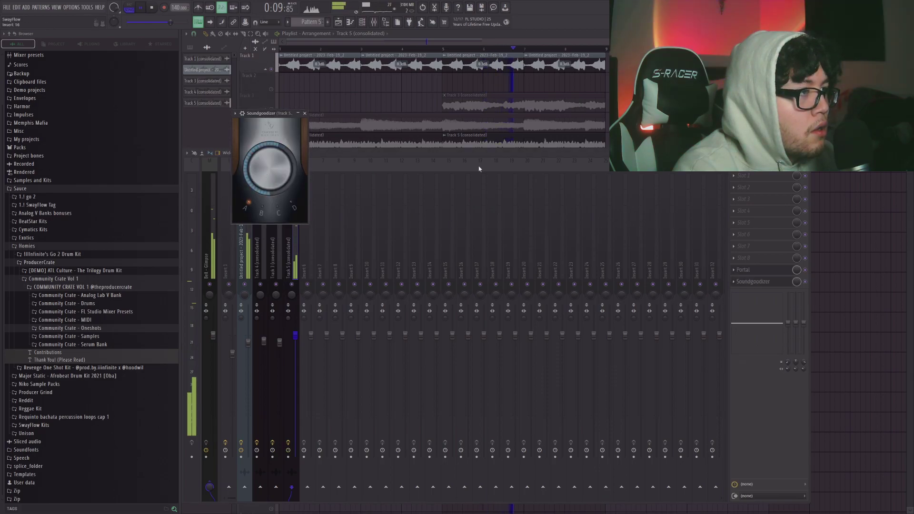
# - Play the arrangement back and add Cymatics Origin to effect slot 6 of the Track 5 (consolidated) mixer track
pyautogui.press('F5')
pyautogui.click(374, 22)
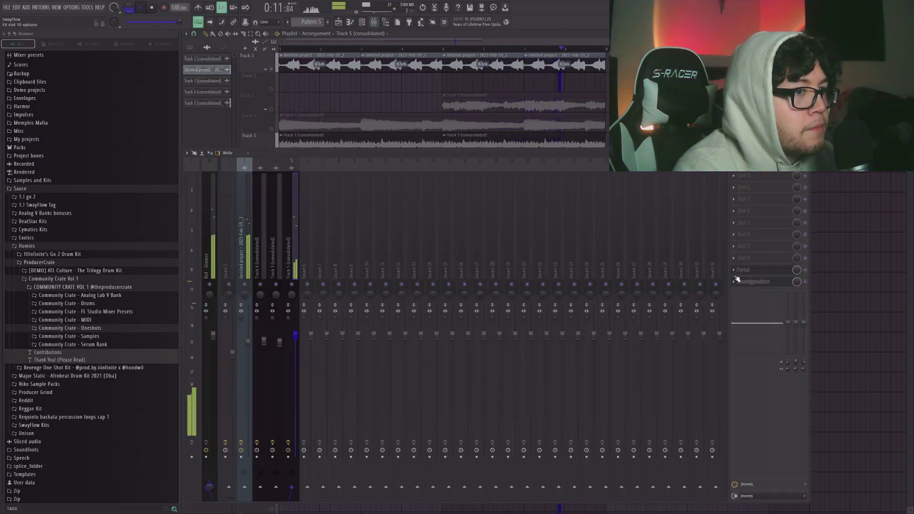
pyautogui.click(743, 270)
pyautogui.press('space')
pyautogui.press('F5')
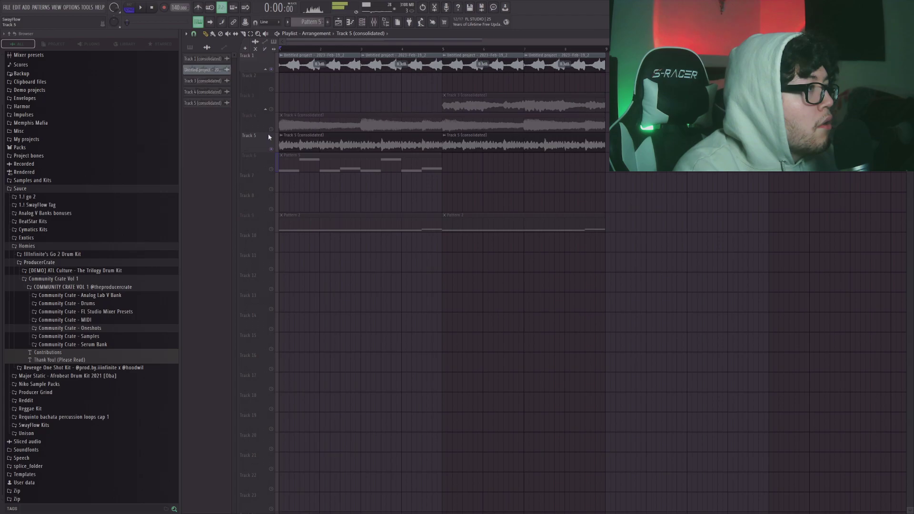
pyautogui.press('space')
pyautogui.press('F9')
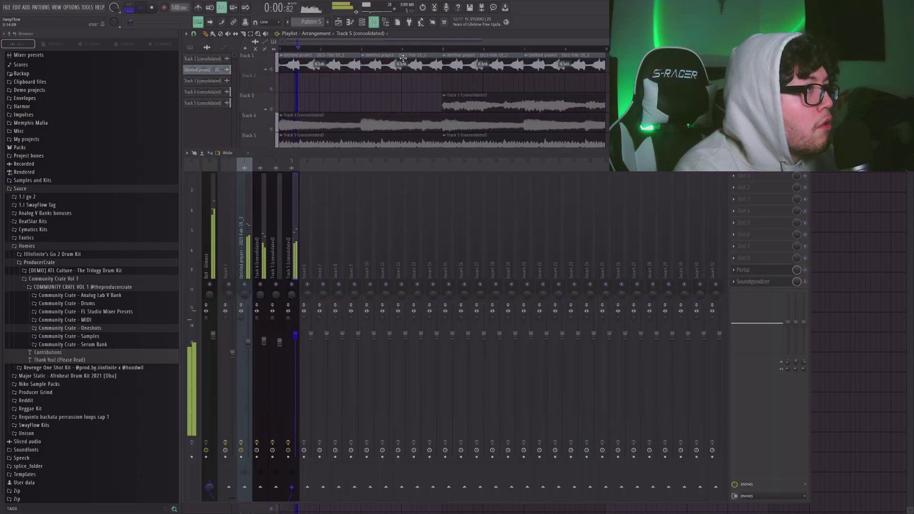
pyautogui.click(743, 235)
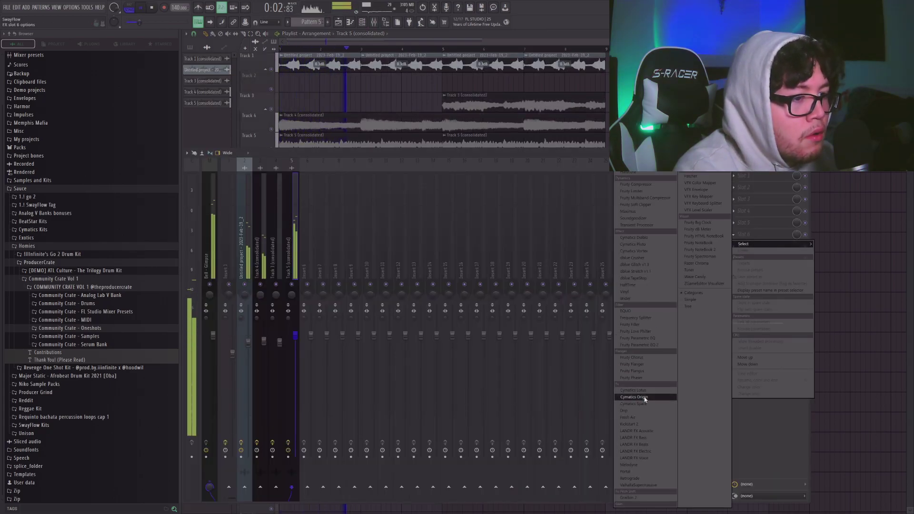
pyautogui.click(645, 399)
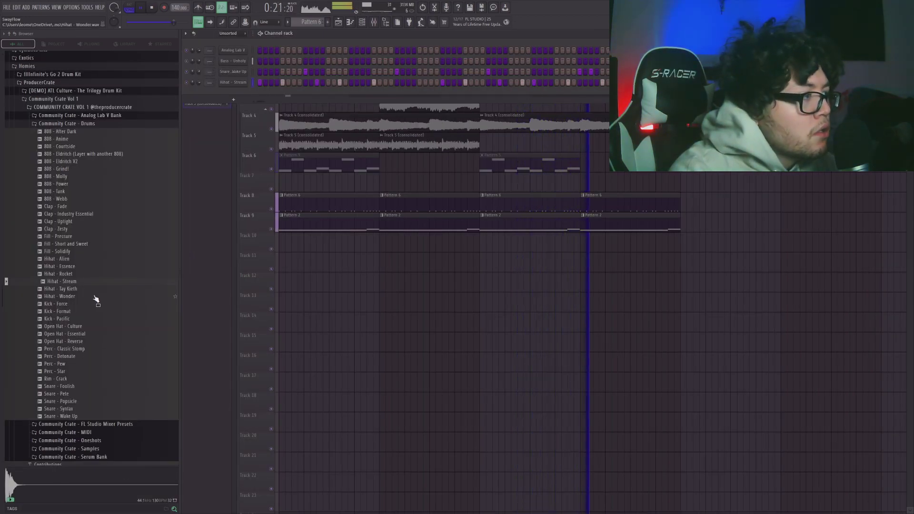
# - Add the Hihat - Alien sample to the channel rack and place two hits for it in Pattern 6
pyautogui.click(71, 259)
pyautogui.moveTo(71, 261); pyautogui.dragTo(286, 95)
pyautogui.click(328, 94)
pyautogui.click(409, 93)
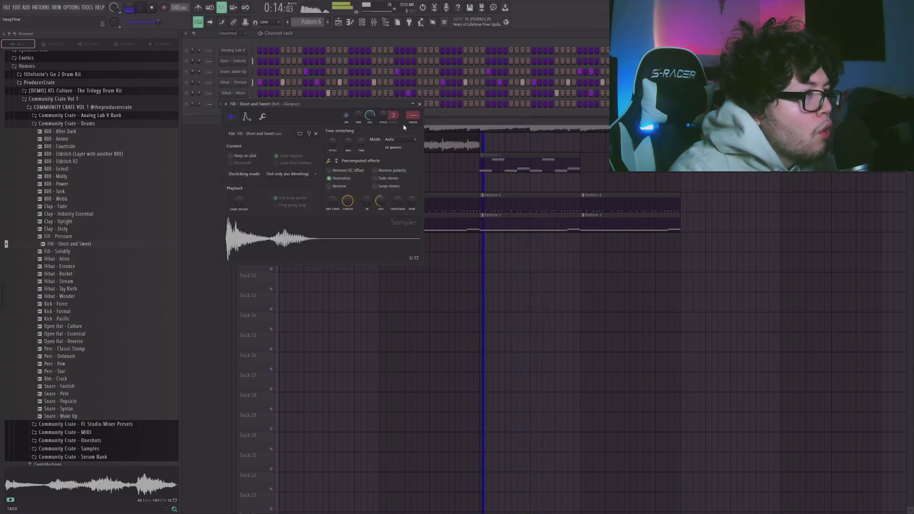
# - Reset the sample start of Fill - Short and Sweet and reduce its fade-out while auditioning it with the beat
pyautogui.click(419, 104)
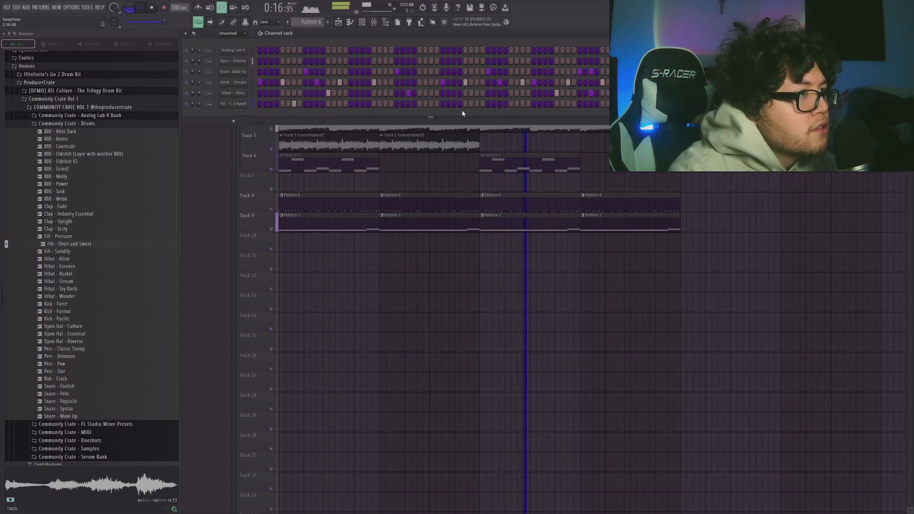
pyautogui.click(233, 103)
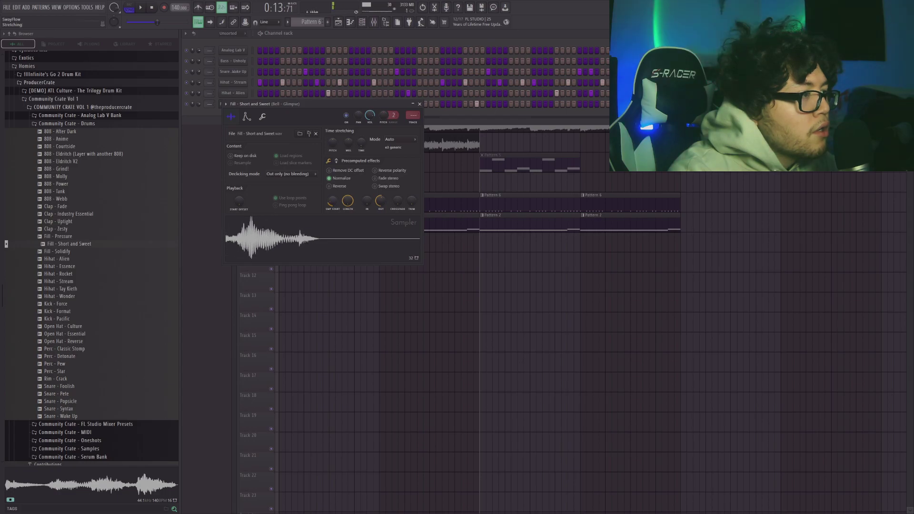
pyautogui.press('space')
pyautogui.moveTo(332, 201); pyautogui.dragTo(379, 204)
pyautogui.press('space')
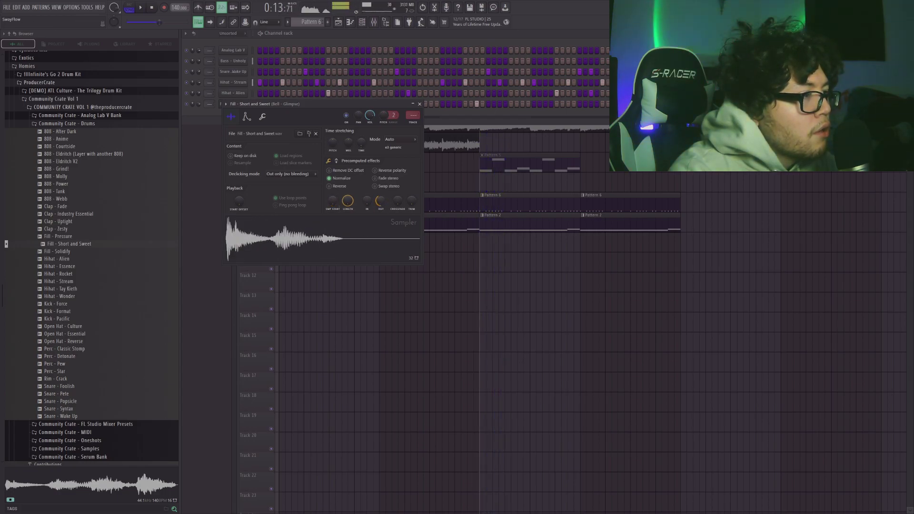
pyautogui.press('space')
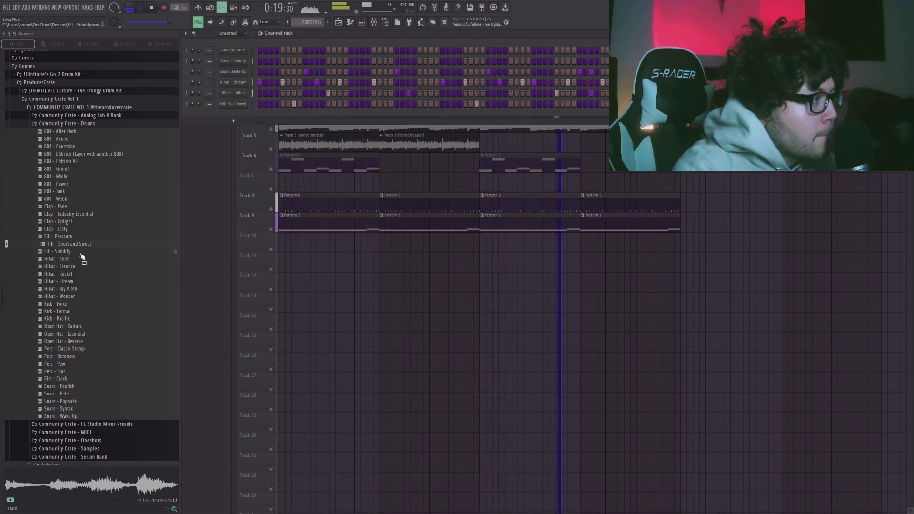
# - Preview the Fill - Solidify sample and add it to the channel rack for Pattern 6
pyautogui.click(67, 251)
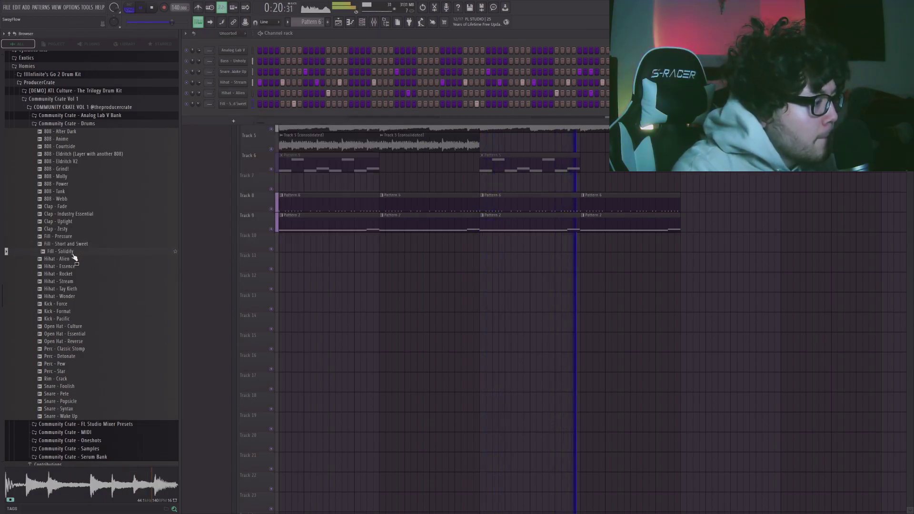
pyautogui.moveTo(232, 125); pyautogui.dragTo(337, 129)
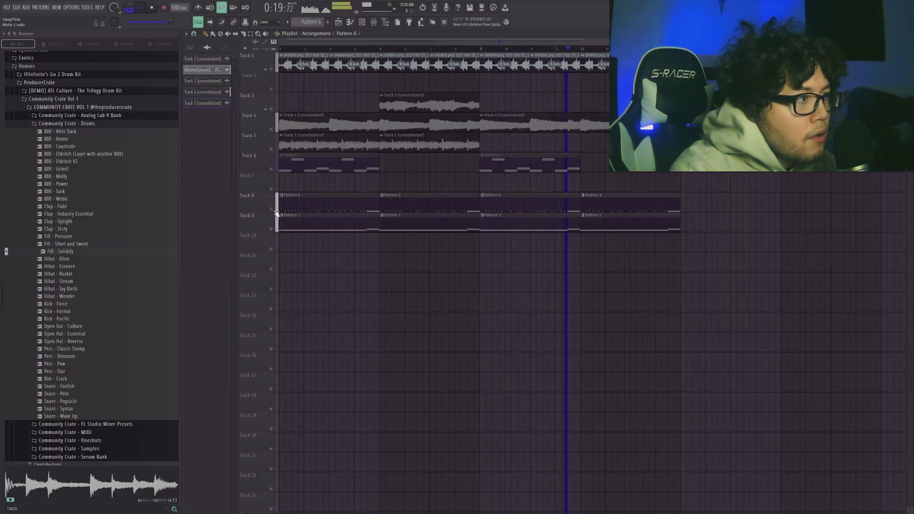
pyautogui.click(246, 197)
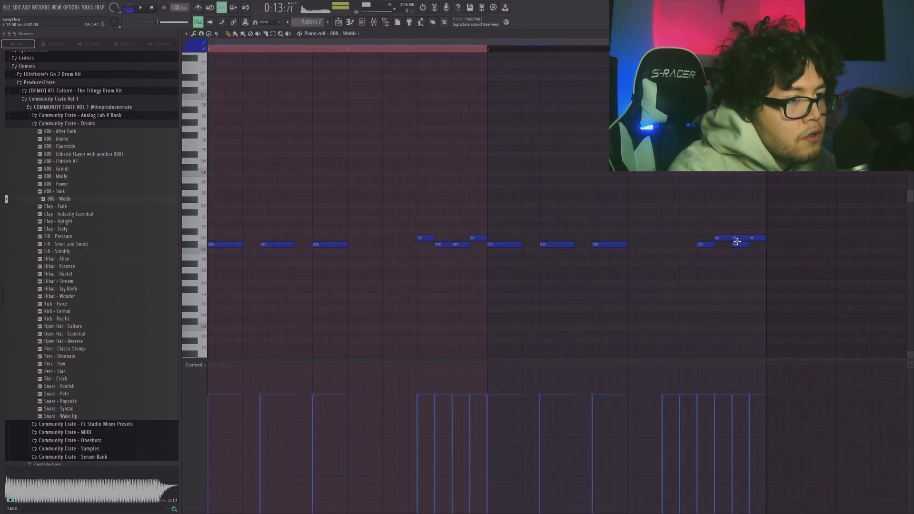
# - Raise the velocity of all the 808 - Webb notes in Pattern 7 and make the second high note a slide note
pyautogui.press('space')
pyautogui.hotkey('ctrl', 'a')
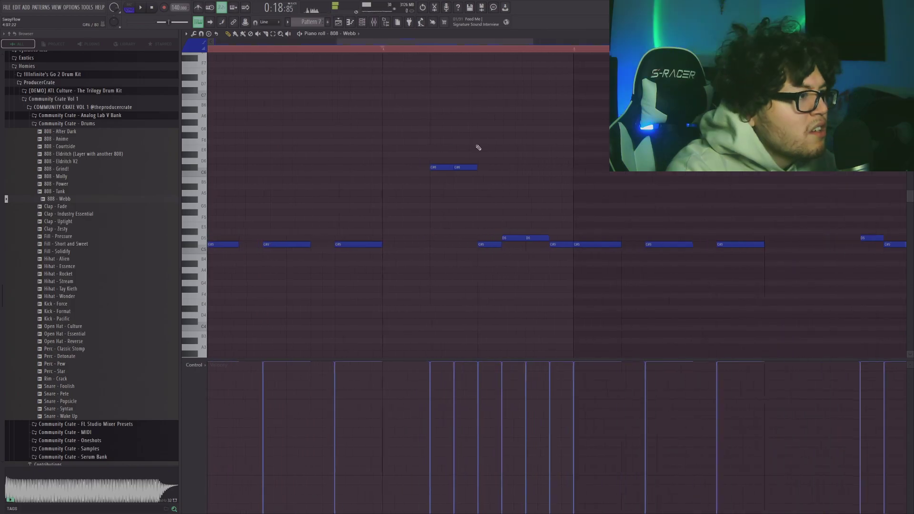
pyautogui.doubleClick(469, 168)
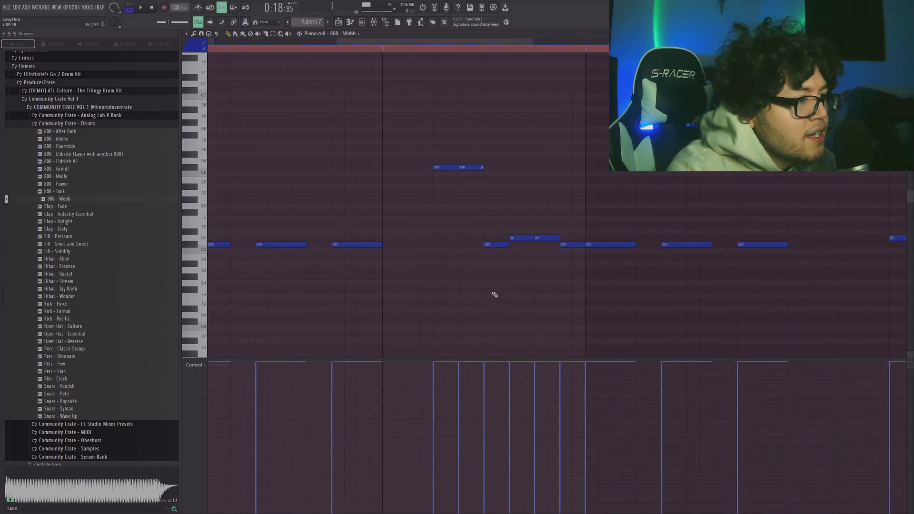
# - Add a C#5 note beneath the high slide note, adjust the velocity there, and play the 808 line back
pyautogui.press('space')
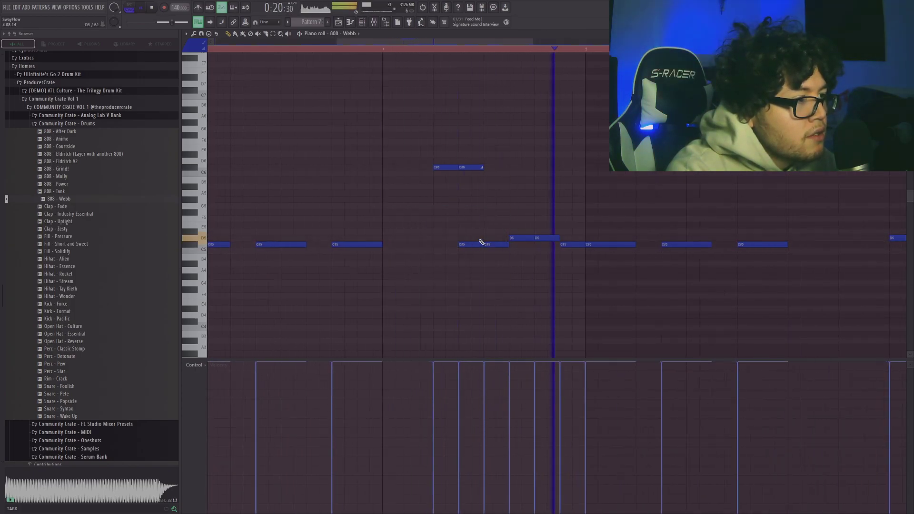
pyautogui.press('space')
pyautogui.keyDown('ctrl'); pyautogui.click(476, 171); pyautogui.keyUp('ctrl')
pyautogui.press('space')
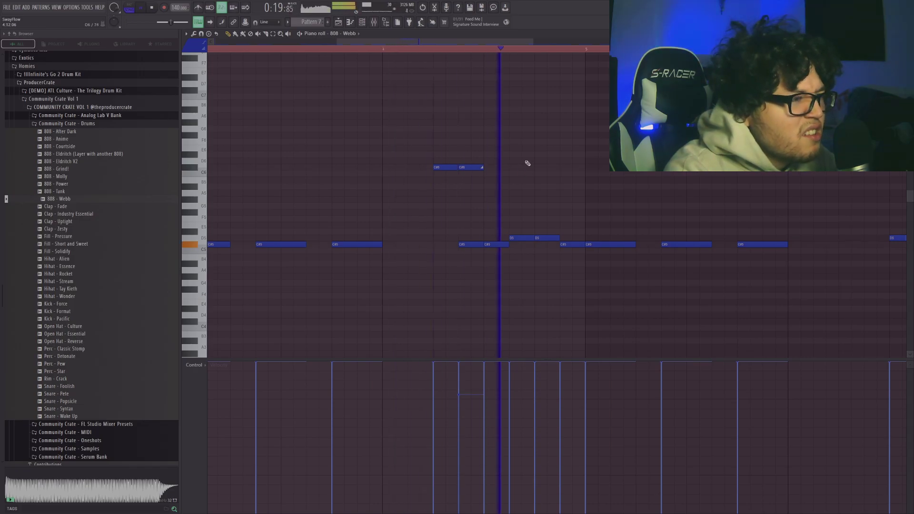
pyautogui.scroll(-3, 451, 49)
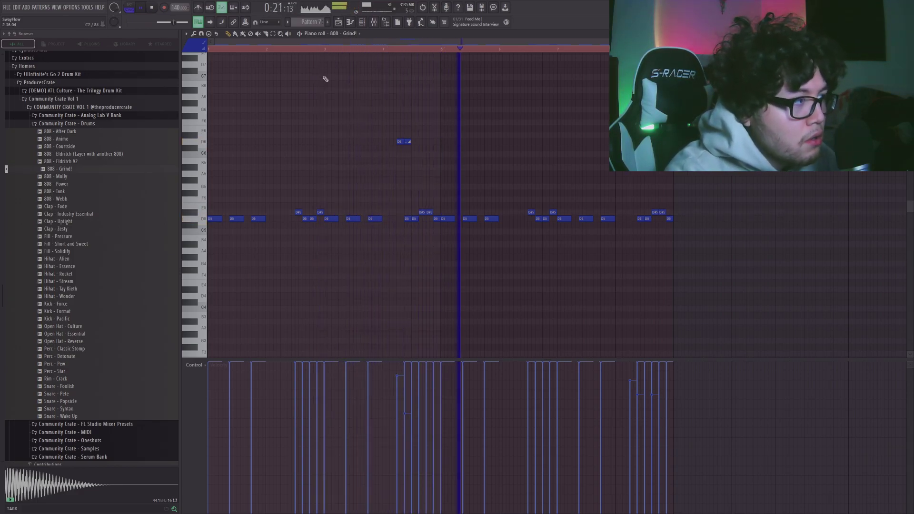
# - Cut the high frequencies of the 808 - Grind! mixer track with a low-pass curve in Fruity parametric EQ 2
pyautogui.press('F6')
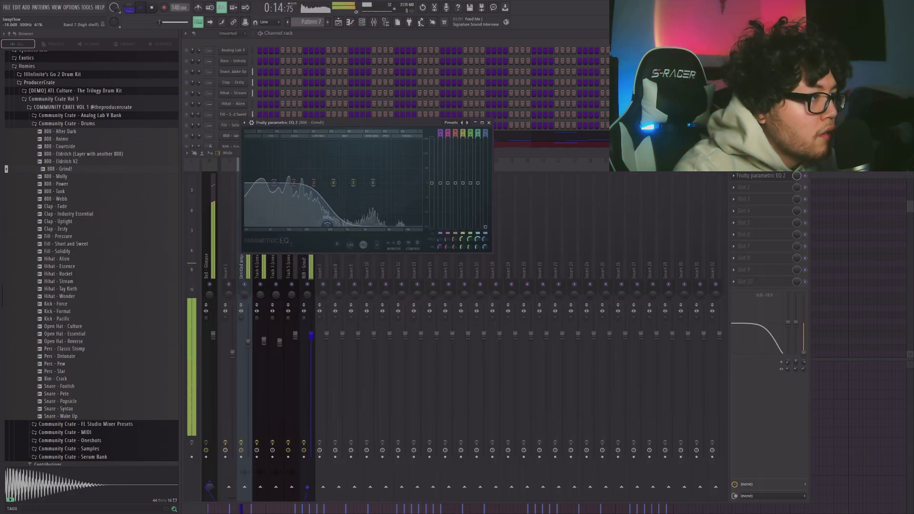
pyautogui.click(321, 258)
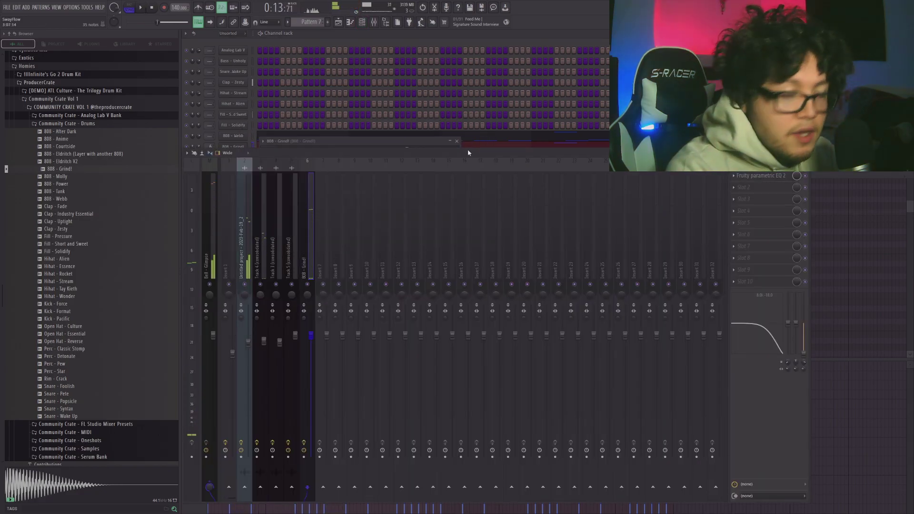
pyautogui.click(276, 147)
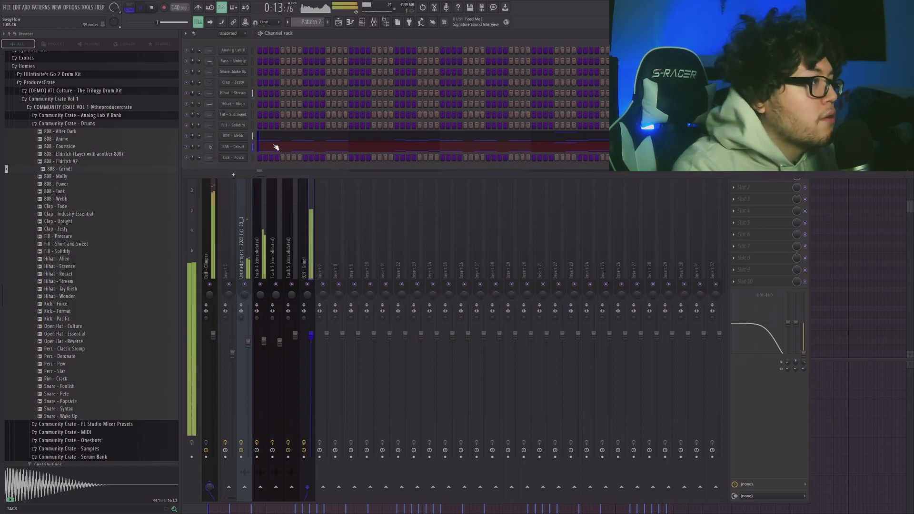
# - Preview the 808 - Eldritch V2 sample and raise the high-pass cutoff in Fruity parametric EQ 2 on the 808 - Webb mixer track
pyautogui.click(67, 163)
pyautogui.moveTo(239, 152); pyautogui.dragTo(241, 152)
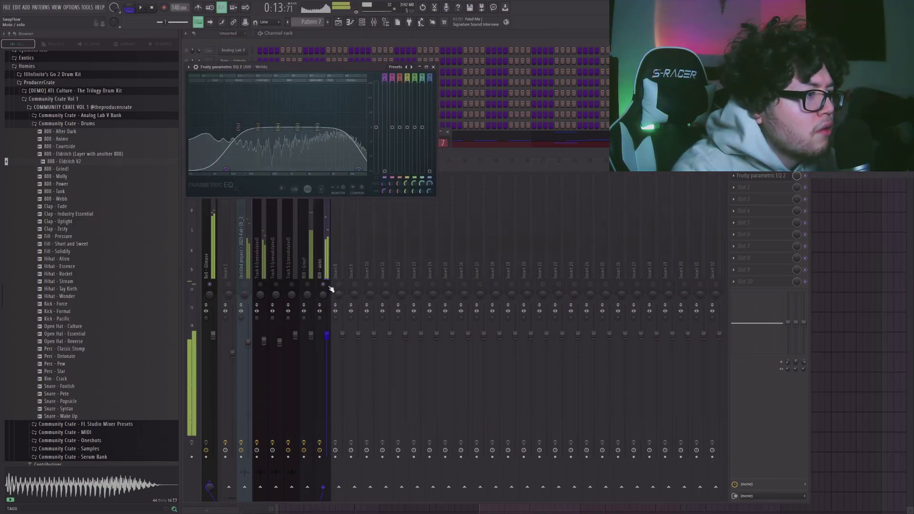
pyautogui.click(331, 289)
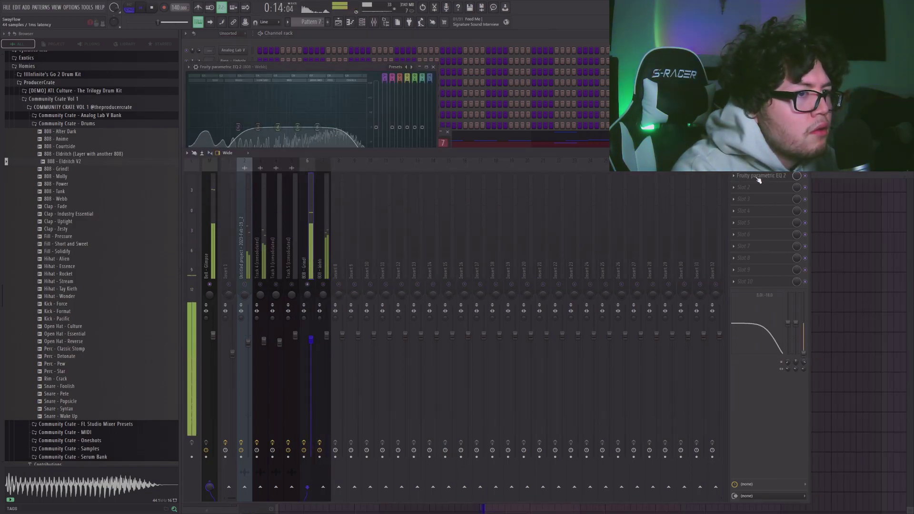
pyautogui.click(759, 180)
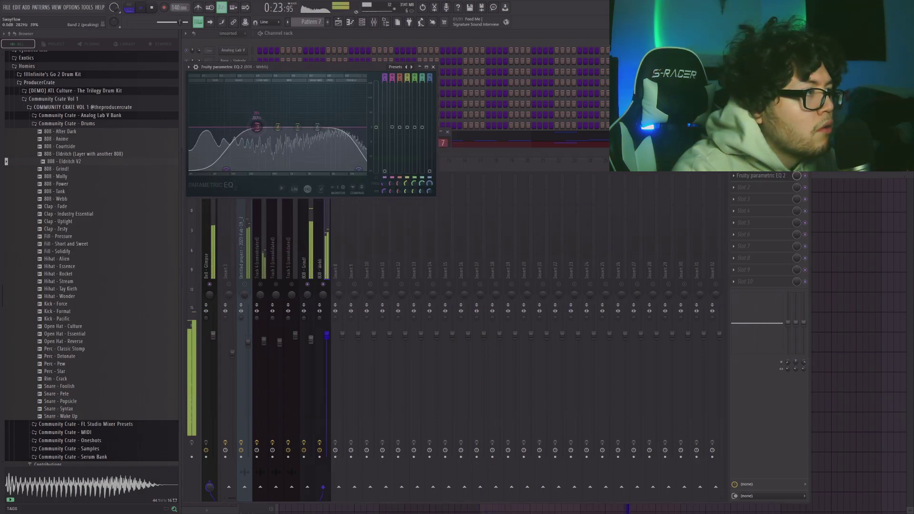
pyautogui.moveTo(234, 169); pyautogui.dragTo(275, 162)
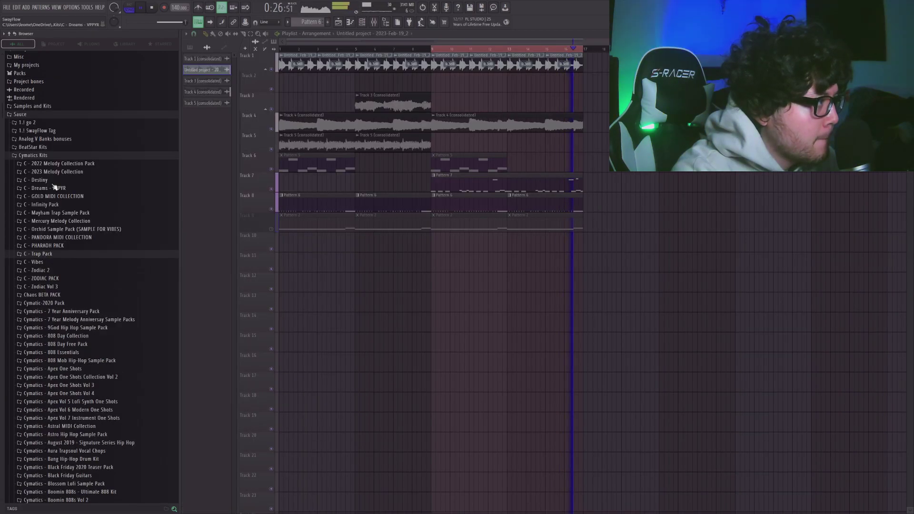
# - Duplicate all clips of the second eight-bar section directly after it in the playlist and extend the loop selection over the copies
pyautogui.click(48, 156)
pyautogui.keyDown('ctrl'); pyautogui.moveTo(604, 262); pyautogui.dragTo(434, 52); pyautogui.keyUp('ctrl')
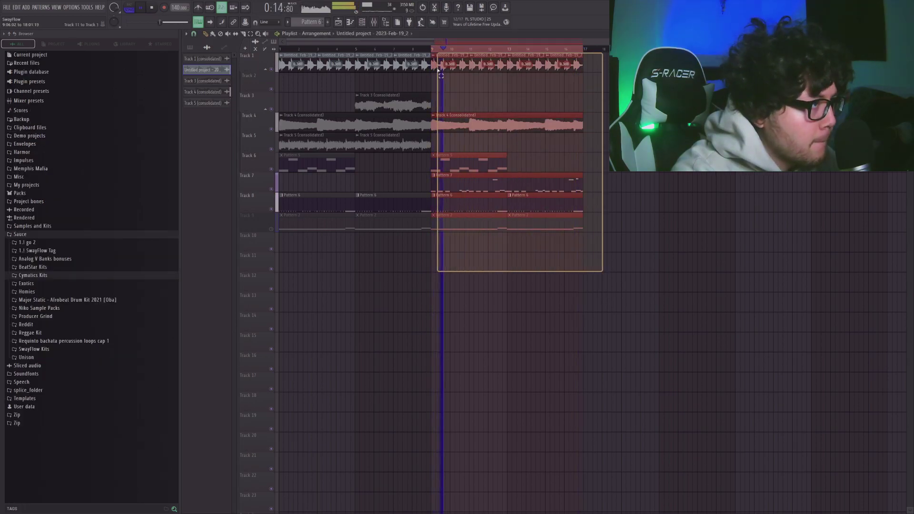
pyautogui.hotkey('ctrl', 'b')
pyautogui.moveTo(583, 49); pyautogui.dragTo(707, 50)
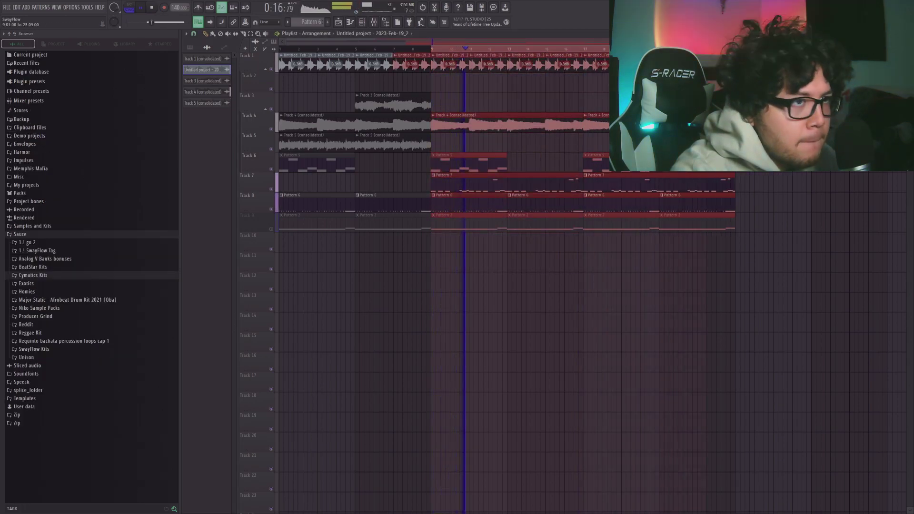
pyautogui.keyDown('ctrl'); pyautogui.click(748, 99); pyautogui.keyUp('ctrl')
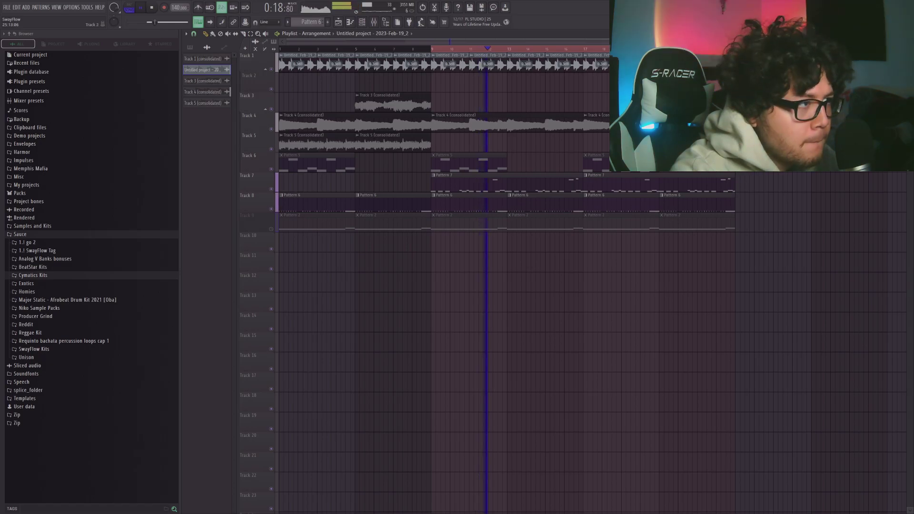
# - Place copies of the Track 3 (consolidated) clip on playlist Track 3 from the middle of the second section onward, undoing misplaced ones
pyautogui.moveTo(430, 99)
pyautogui.mouseDown()
pyautogui.moveTo(365, 106)
pyautogui.moveTo(623, 105)
pyautogui.mouseUp()
pyautogui.keyDown('shift'); pyautogui.click(408, 107); pyautogui.keyUp('shift')
pyautogui.hotkey('ctrl', 'z')
pyautogui.hotkey('ctrl', 'z')
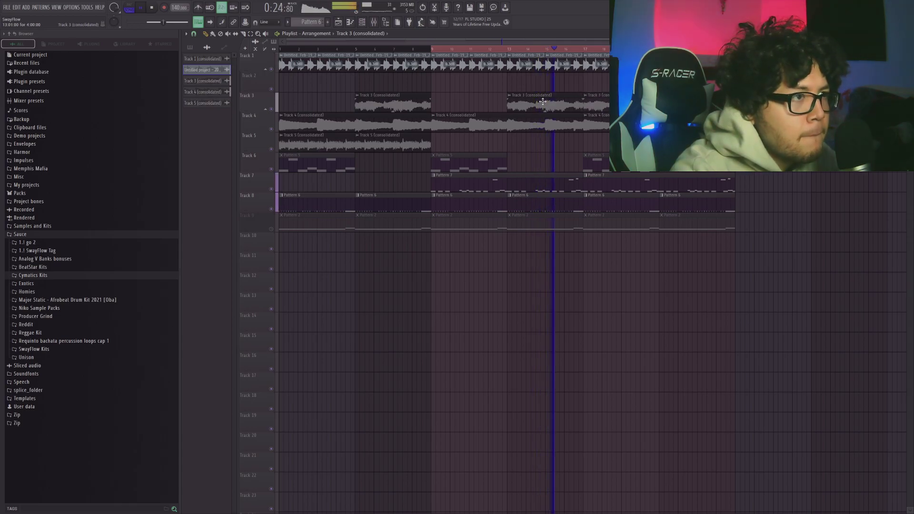
pyautogui.doubleClick(393, 105)
pyautogui.press('Escape')
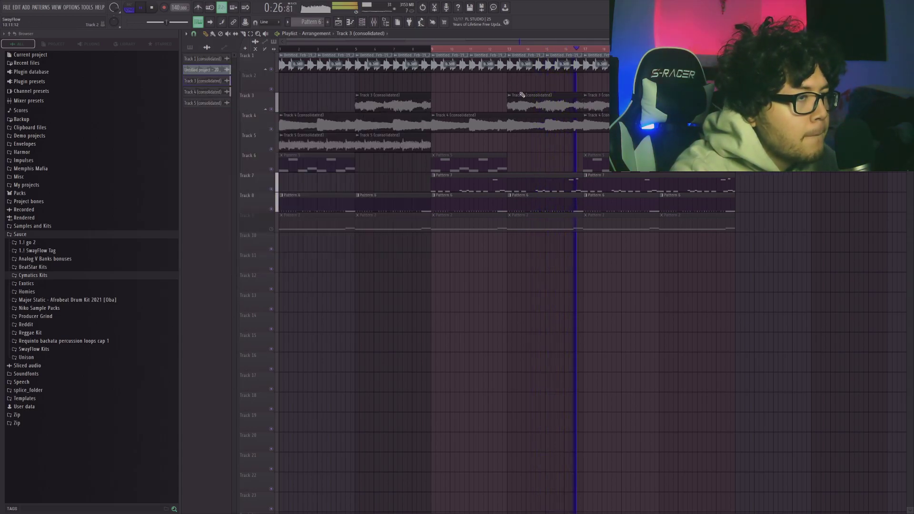